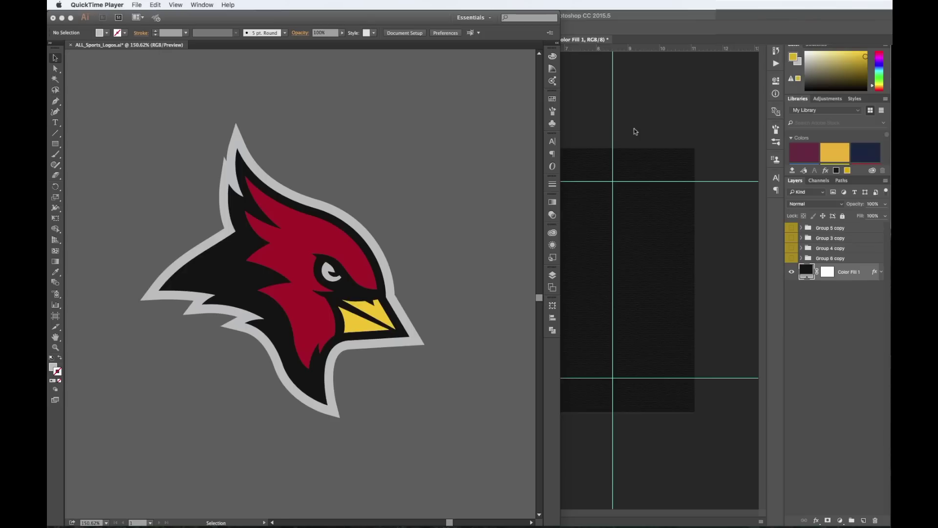
pyautogui.click(318, 164)
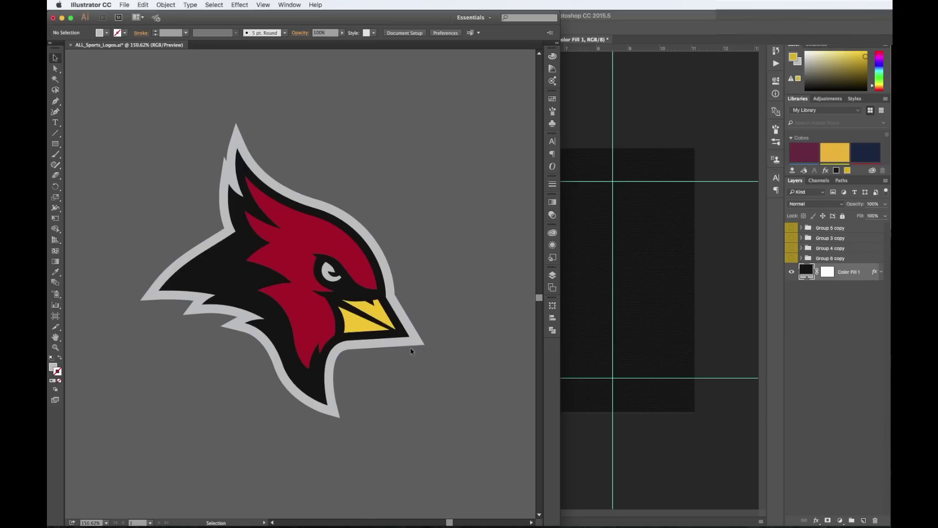
pyautogui.click(367, 229)
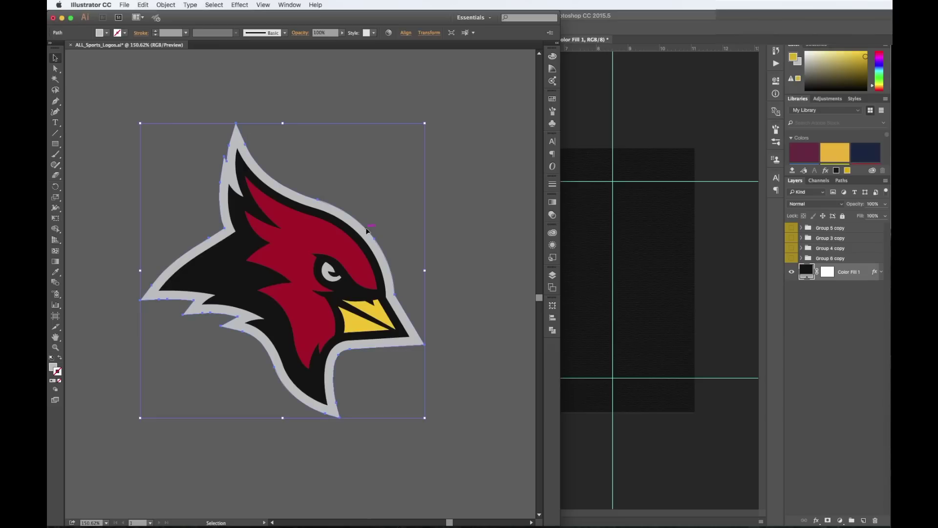
pyautogui.click(240, 5)
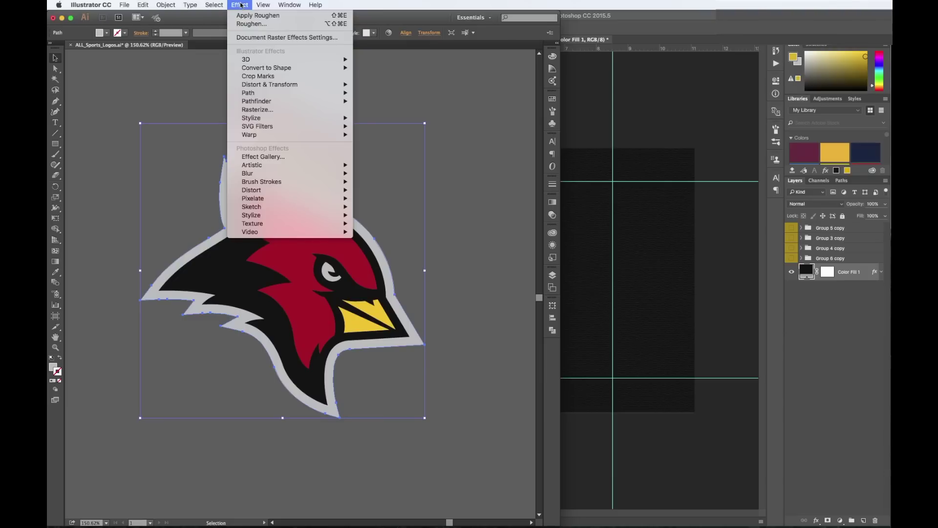
pyautogui.click(401, 351)
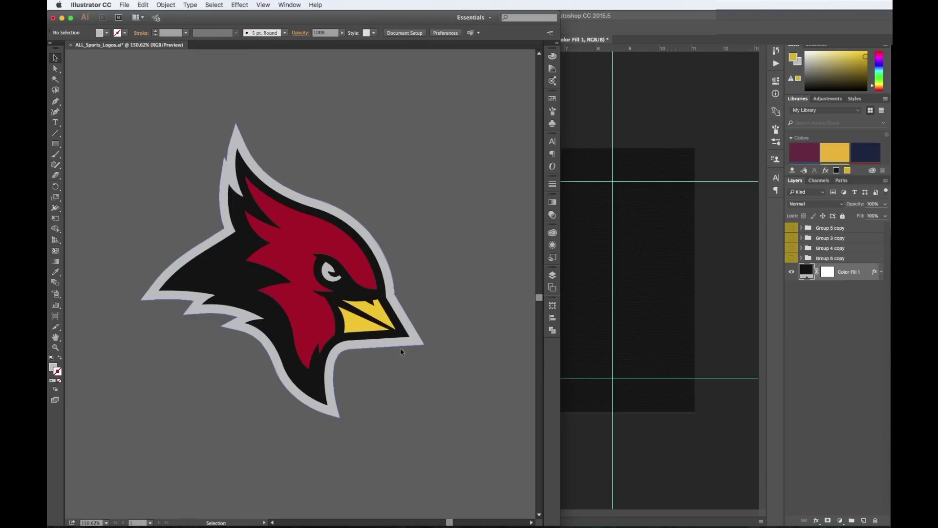
# Start a Roughen effect on the logo's gray outline with live preview and smooth points.
pyautogui.click(367, 230)
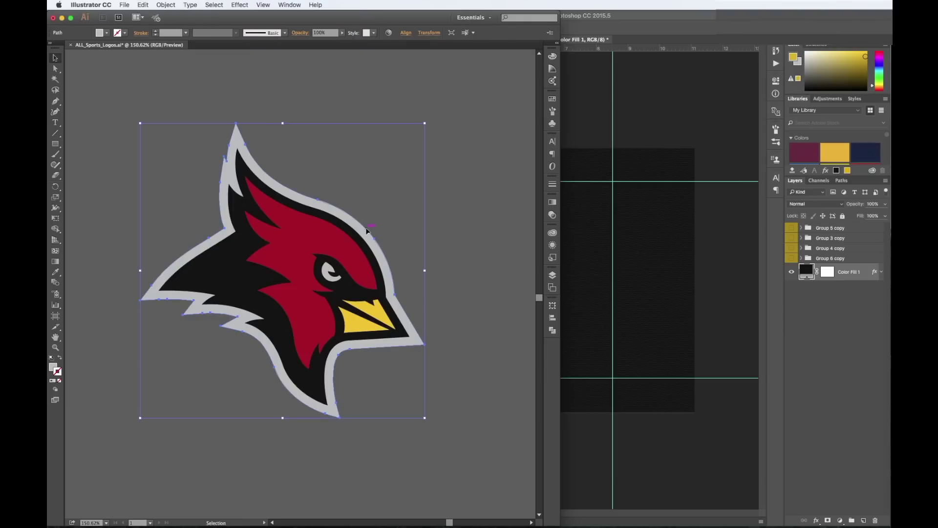
pyautogui.click(240, 5)
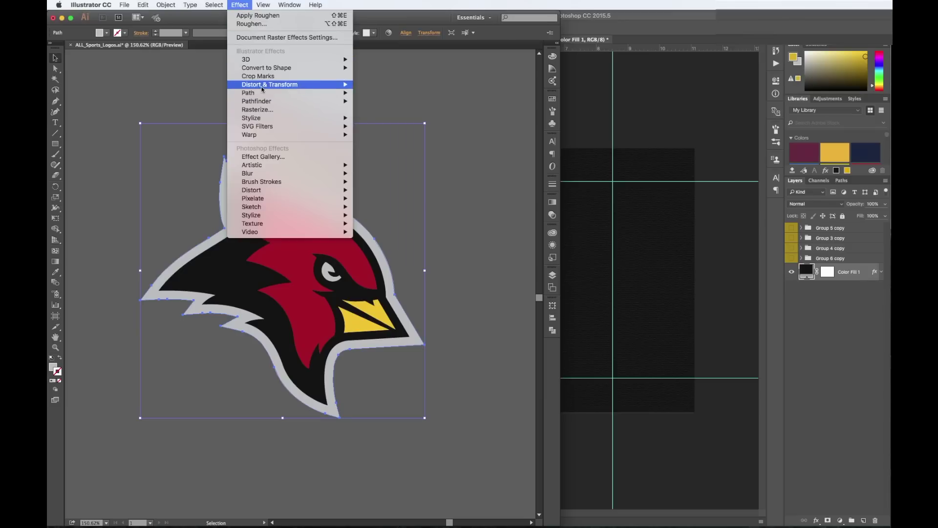
pyautogui.moveTo(263, 88)
pyautogui.click(380, 101)
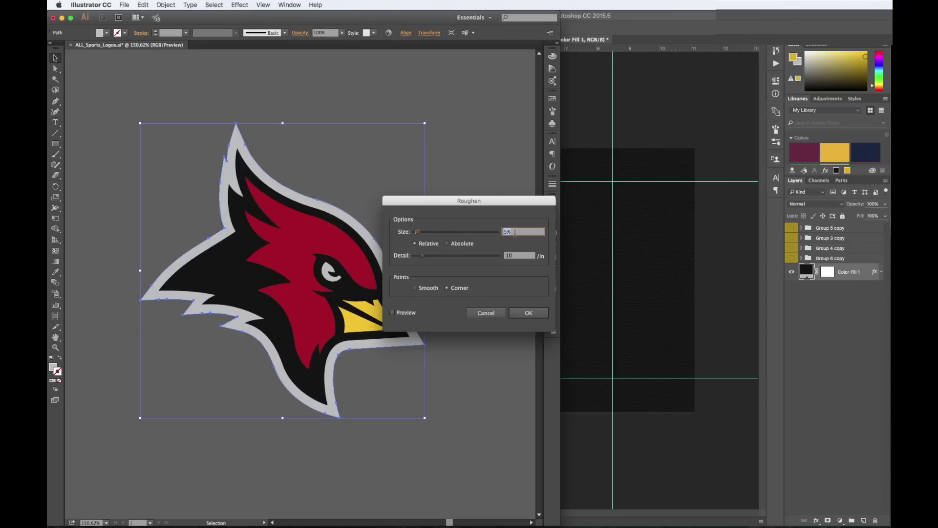
pyautogui.click(392, 313)
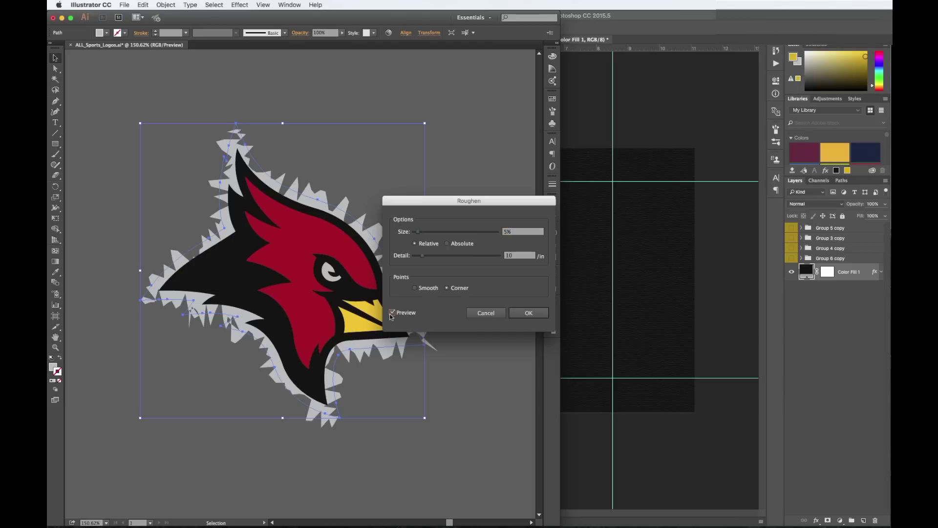
pyautogui.click(415, 288)
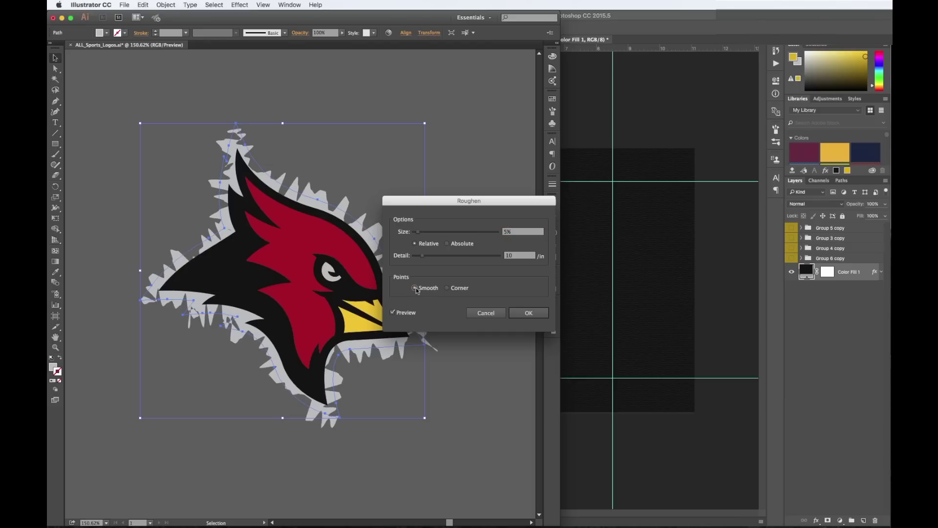
# Set the outline's Roughen size to 0.2% and apply the effect.
pyautogui.click(511, 232)
pyautogui.moveTo(516, 232); pyautogui.dragTo(489, 230)
pyautogui.press('BackSpace')
pyautogui.write('0.2')
pyautogui.press('Tab')
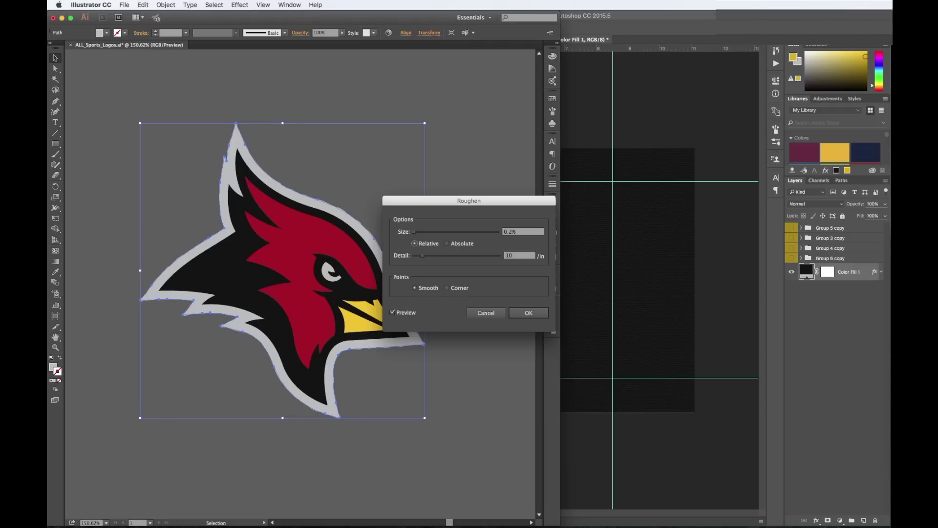
pyautogui.click(535, 318)
pyautogui.click(414, 233)
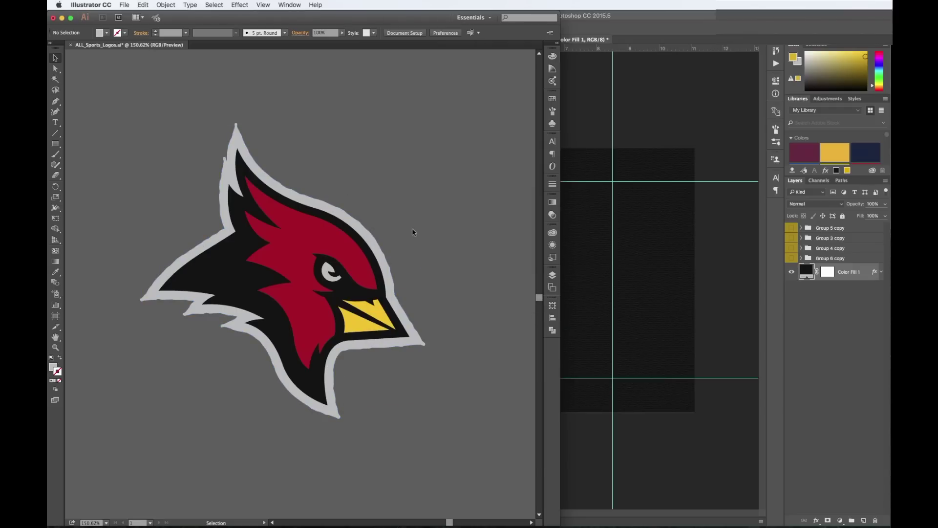
# Apply the same Roughen effect to the black and red shapes of the bird logo.
pyautogui.click(324, 269)
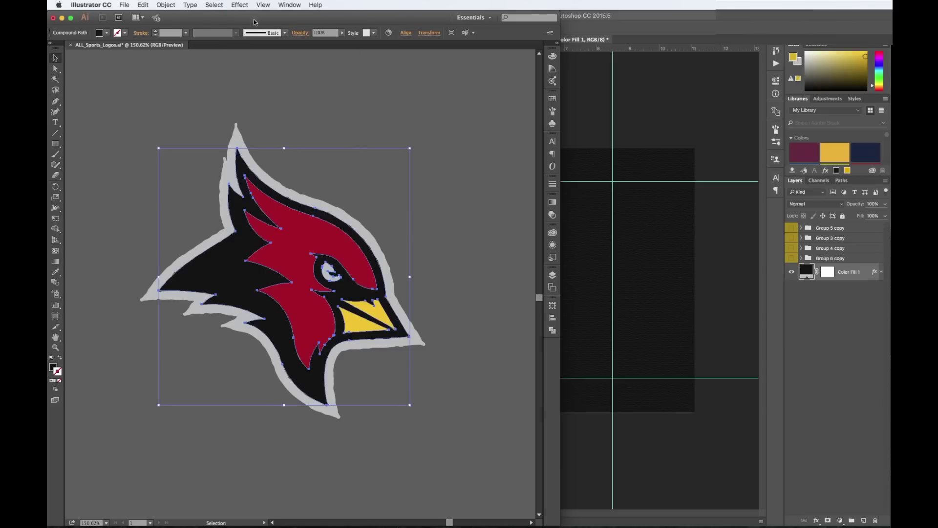
pyautogui.click(378, 366)
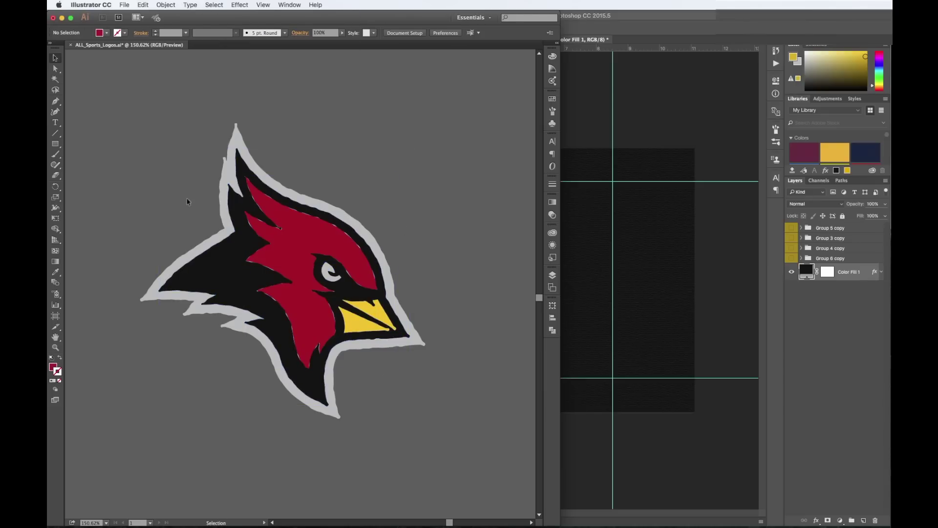
# Copy the entire roughened bird logo and paste it into the Photoshop document Untitled-3 as a vector smart object.
pyautogui.moveTo(186, 158); pyautogui.dragTo(408, 433)
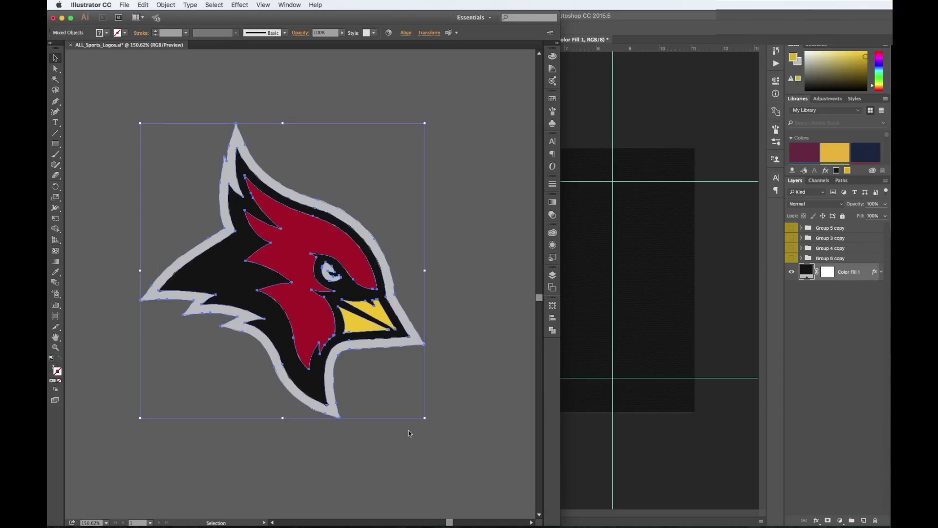
pyautogui.click(639, 250)
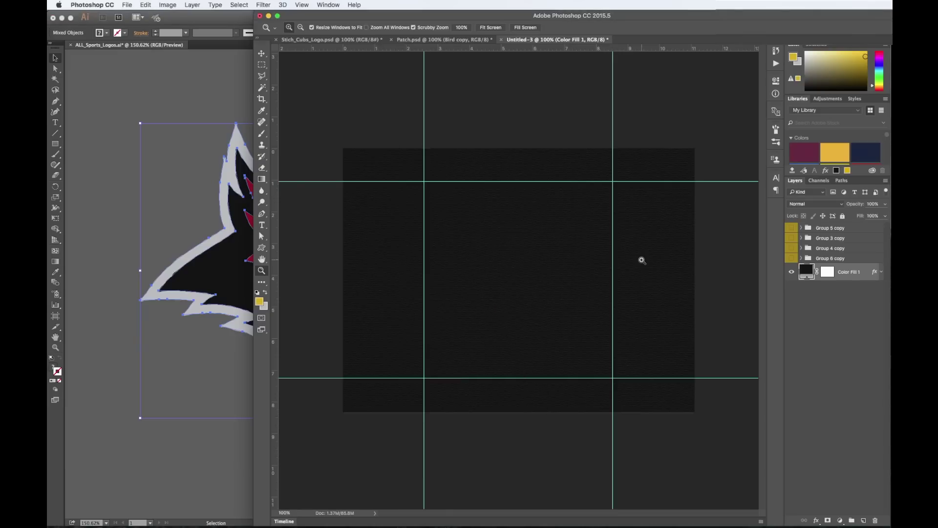
pyautogui.press('super+v')
pyautogui.press('Return')
pyautogui.press('Return')
# Use the Magic Wand to copy the logo's gray outline, black area and red area onto separate layers.
pyautogui.press('w')
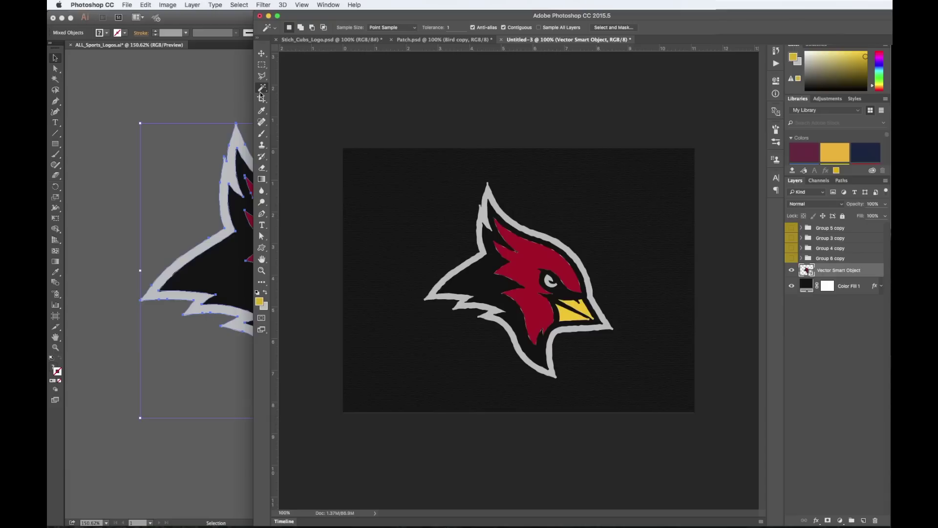
pyautogui.click(503, 218)
pyautogui.press('super+j')
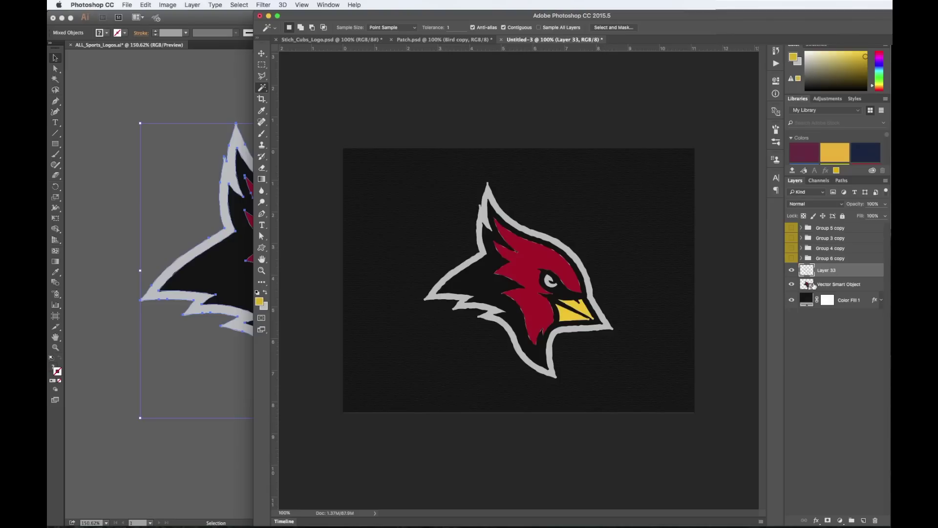
pyautogui.click(813, 285)
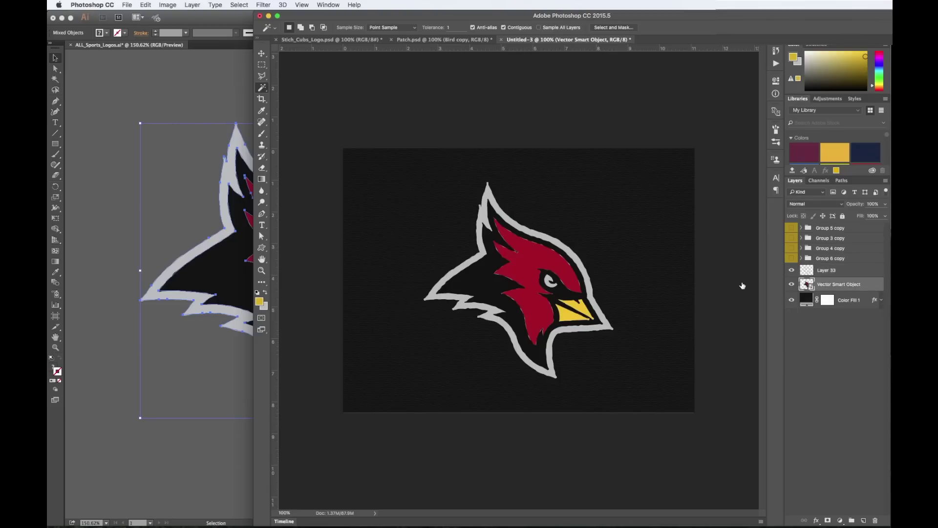
pyautogui.click(522, 311)
pyautogui.press('super+j')
pyautogui.press('super+j')
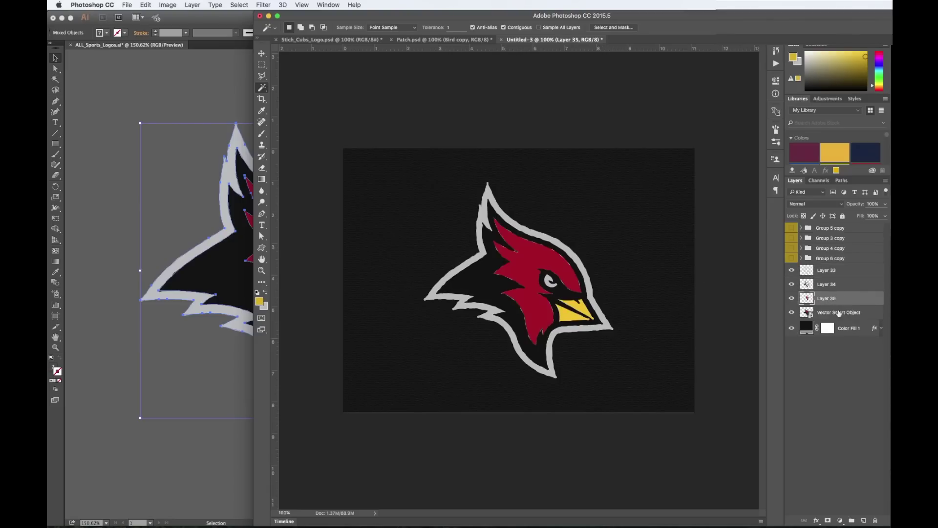
# Copy the yellow beak and the gray eye from the smart object onto their own layers.
pyautogui.click(838, 313)
pyautogui.click(570, 311)
pyautogui.press('super+j')
pyautogui.click(831, 326)
pyautogui.click(551, 284)
pyautogui.press('super+j')
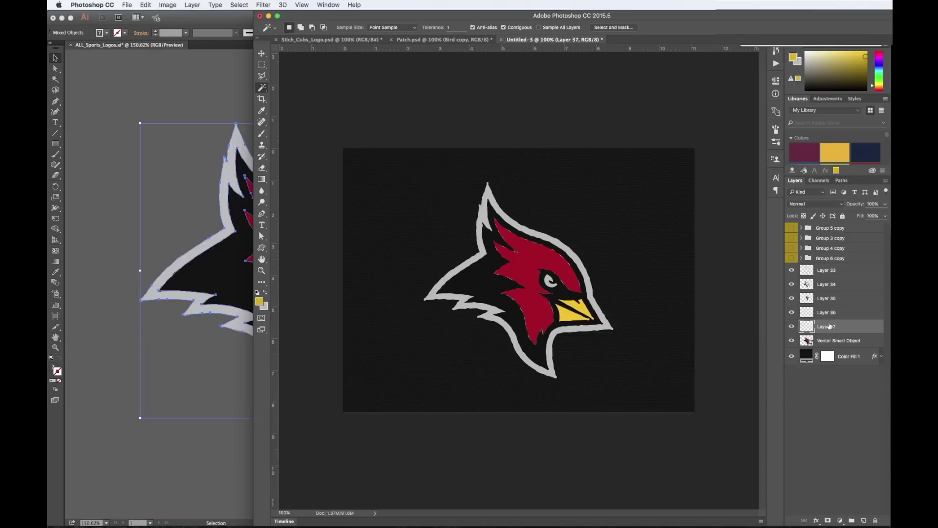
# Hide the vector smart object and toggle the gray outline layer's visibility to check its content.
pyautogui.click(792, 341)
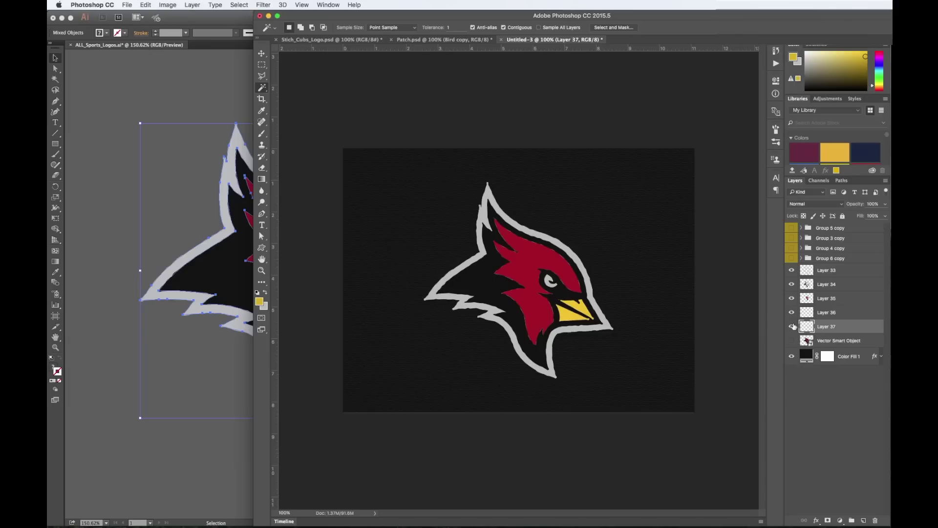
pyautogui.click(791, 270)
pyautogui.click(792, 270)
# Add a new layer directly above the gray outline layer and fill it with black.
pyautogui.click(832, 274)
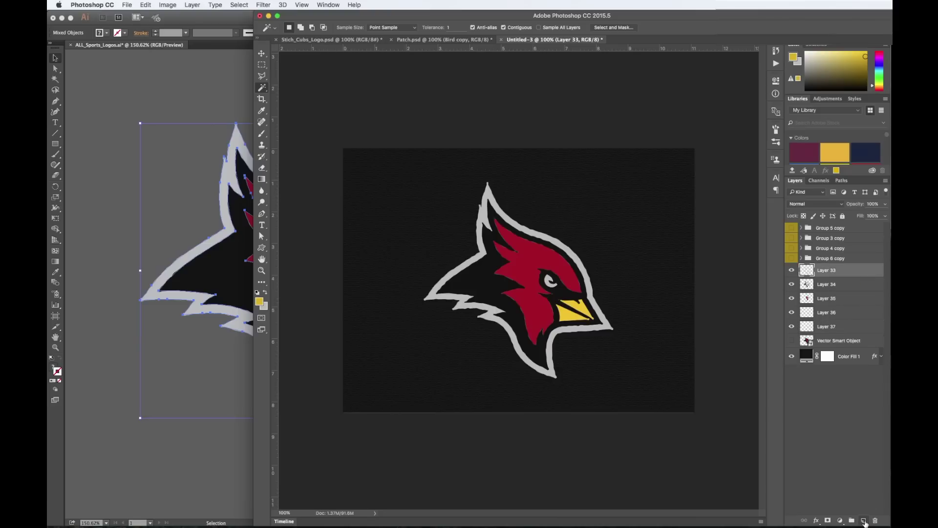
pyautogui.click(864, 521)
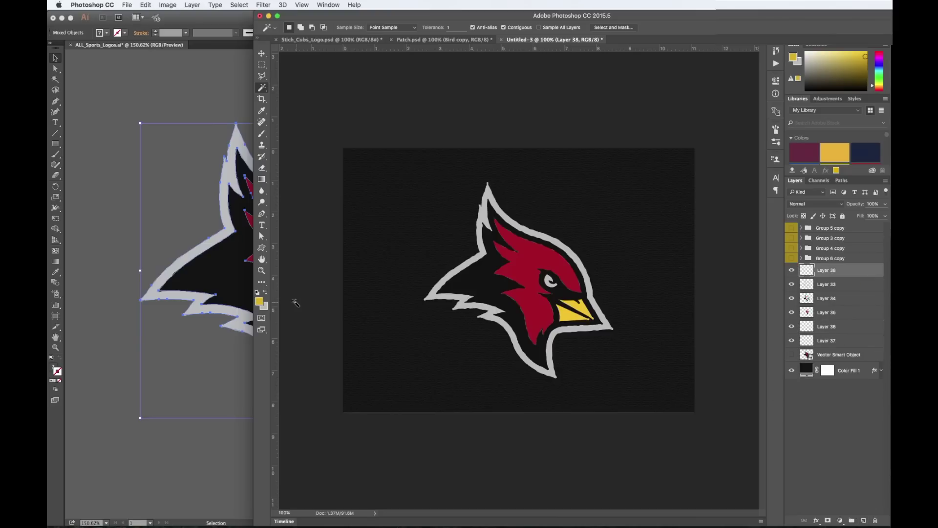
pyautogui.press('d')
pyautogui.hotkey('alt', 'BackSpace')
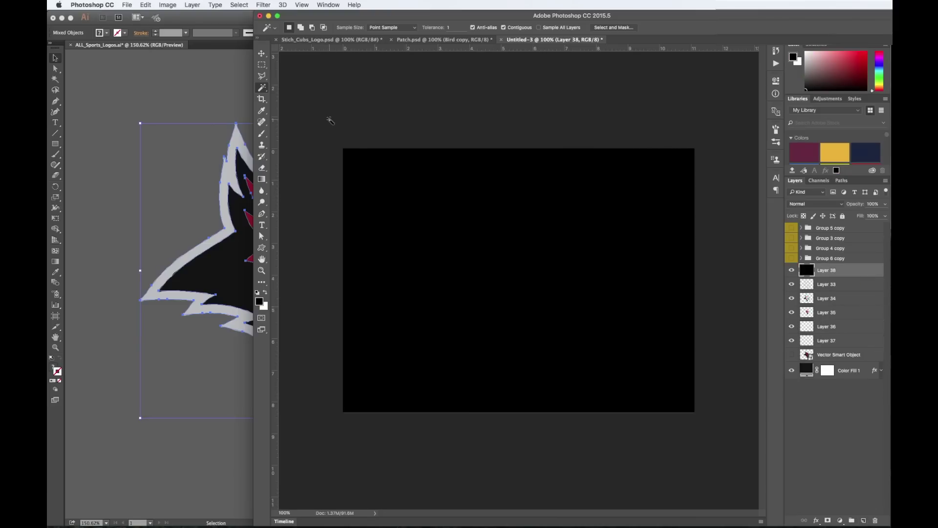
# Add 40% uniform, monochromatic noise to the black layer.
pyautogui.click(265, 5)
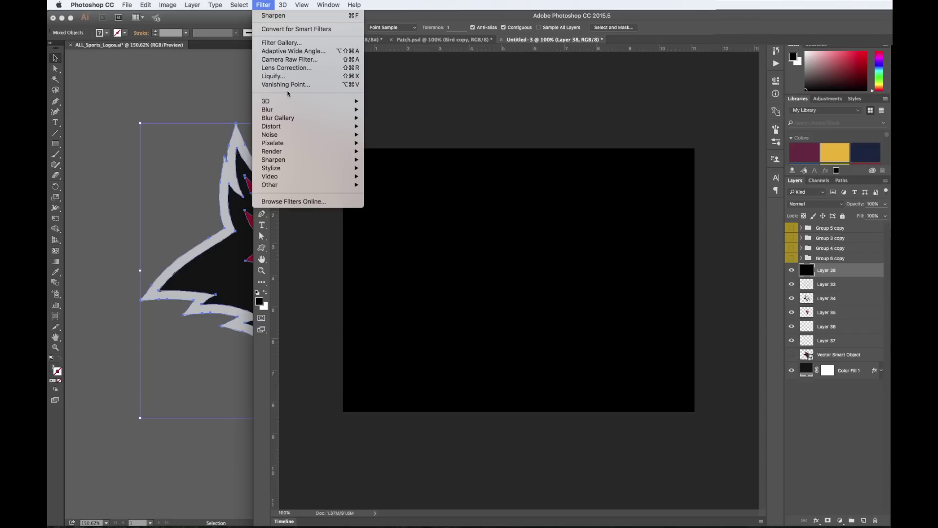
pyautogui.moveTo(288, 135)
pyautogui.click(386, 135)
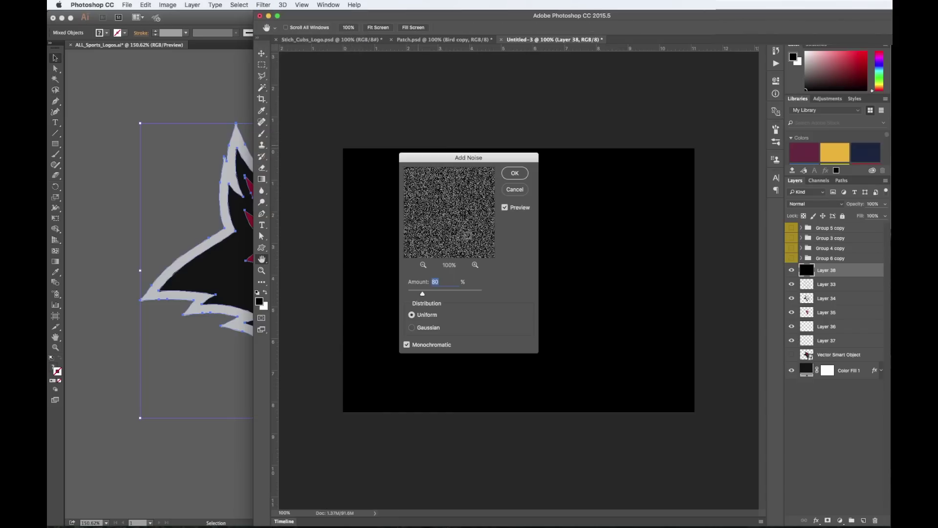
pyautogui.write('40')
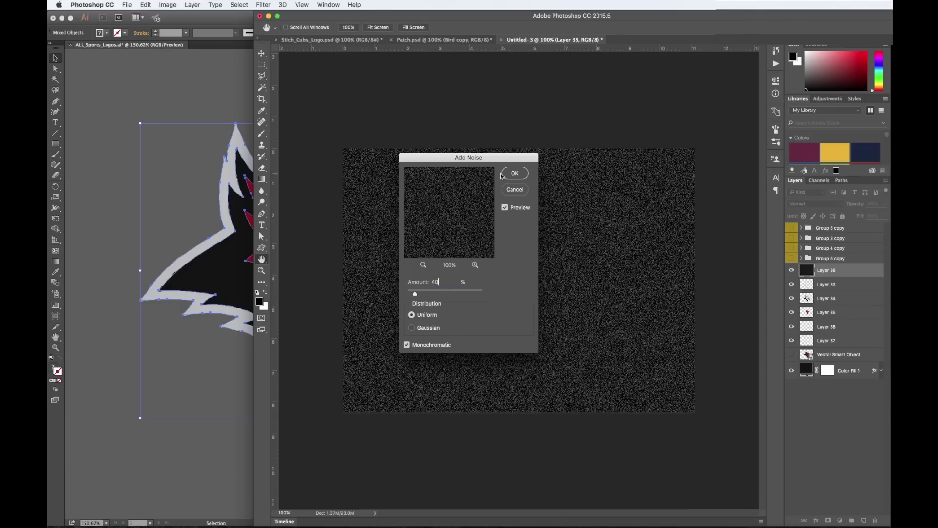
pyautogui.click(515, 174)
# Apply a Motion Blur with a 90° angle and 30-pixel distance to the noise layer and rename it Noise.
pyautogui.click(263, 5)
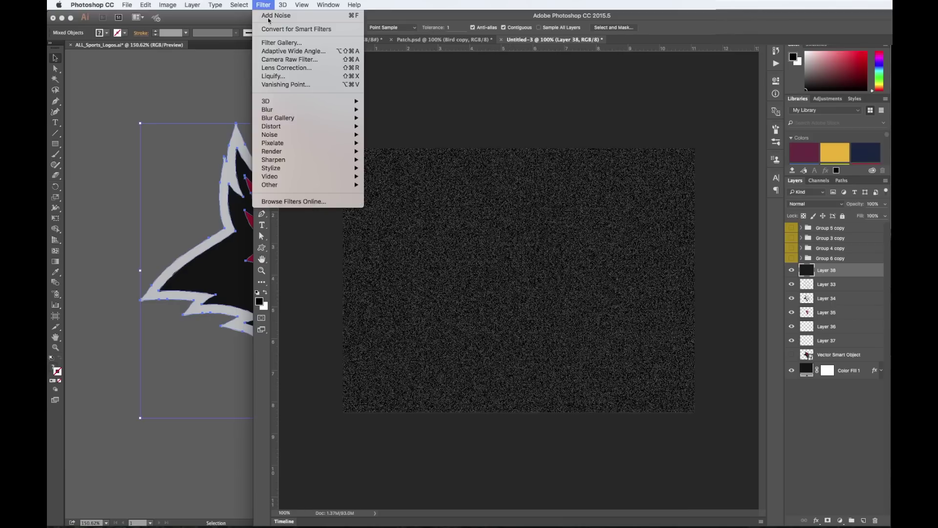
pyautogui.moveTo(290, 110)
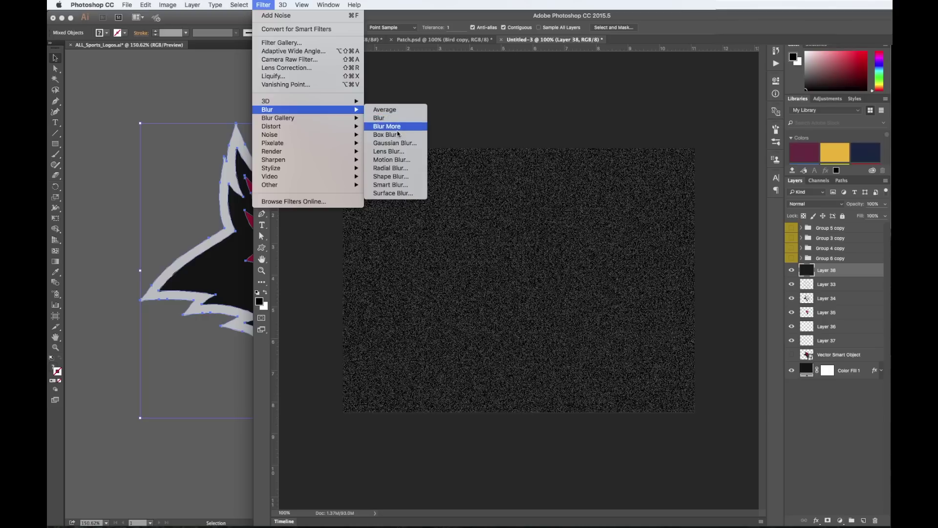
pyautogui.click(398, 160)
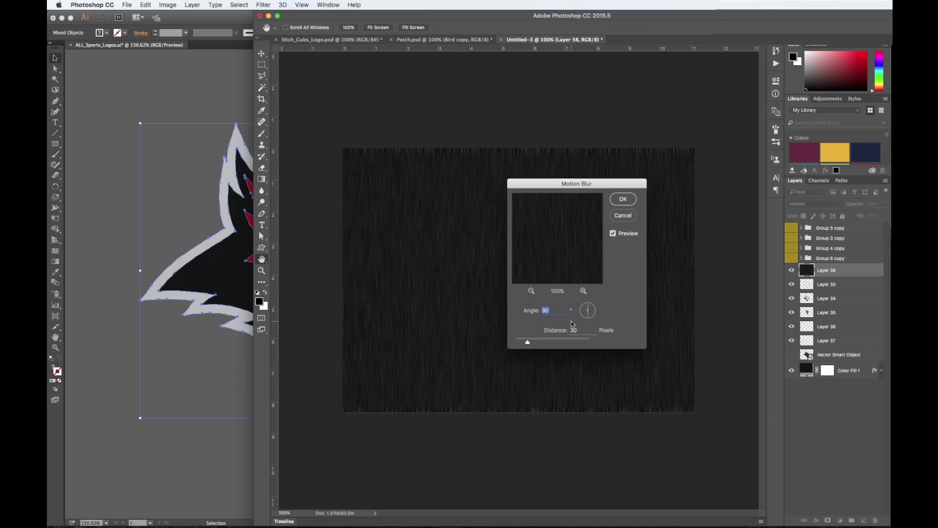
pyautogui.click(623, 198)
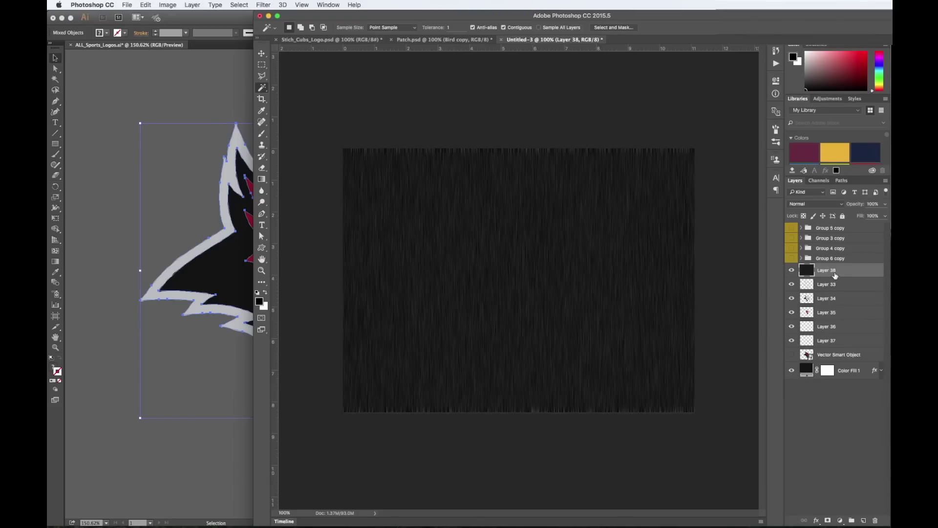
pyautogui.doubleClick(830, 270)
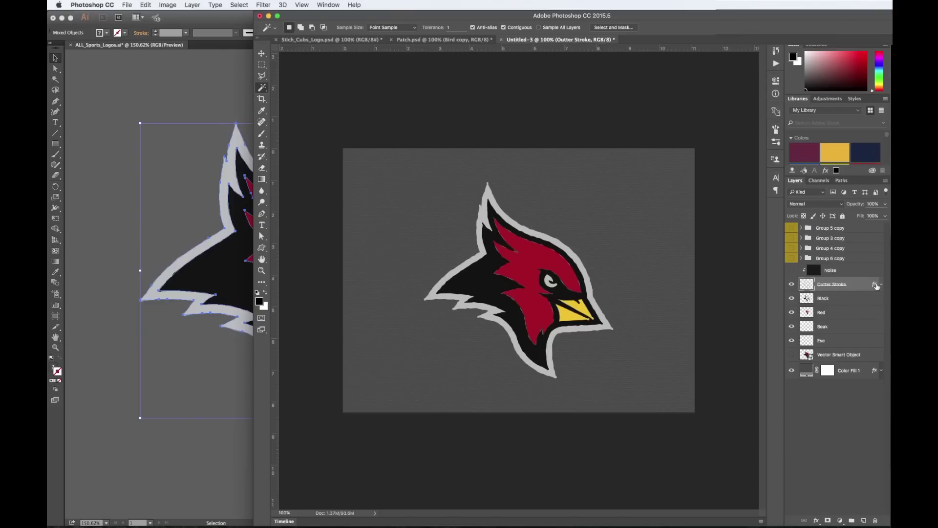
# Review the Outter Stroke layer's Bevel & Emboss, Texture and Inner Shadow settings and turn its layer effects on.
pyautogui.doubleClick(876, 284)
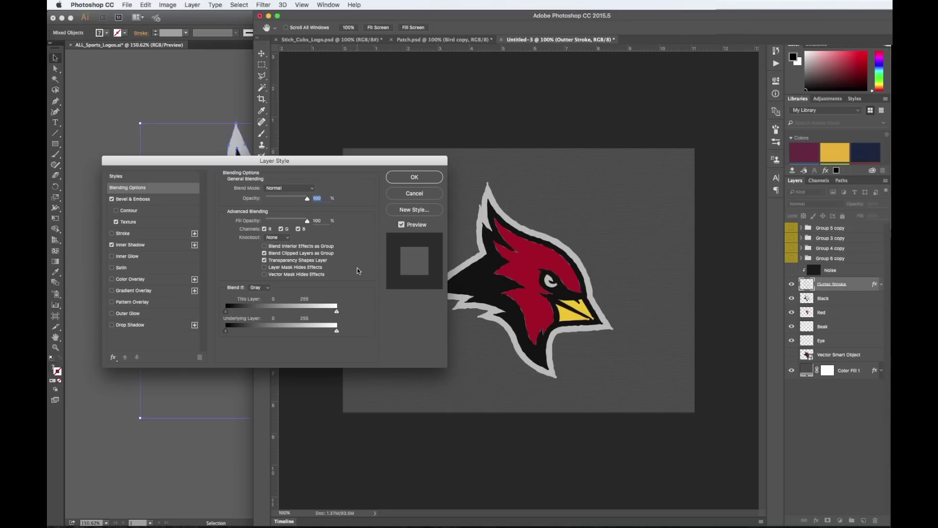
pyautogui.click(157, 199)
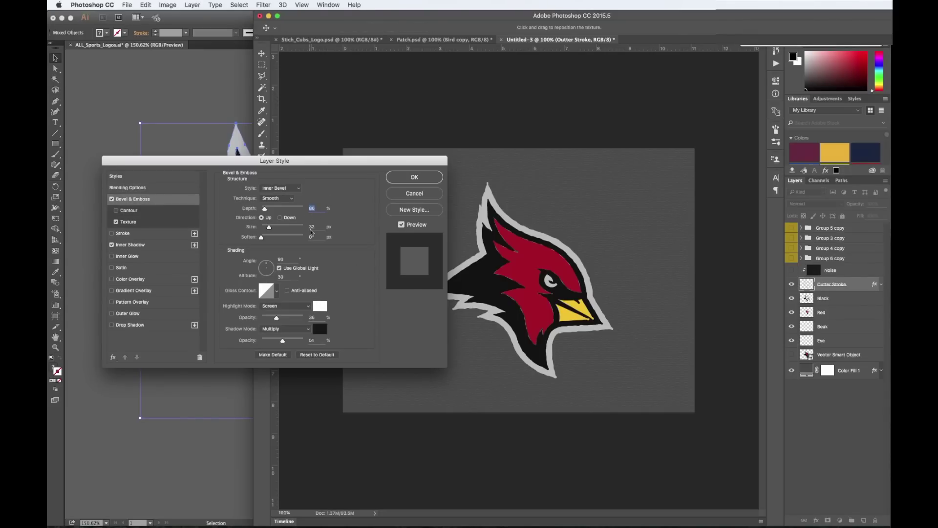
pyautogui.click(138, 222)
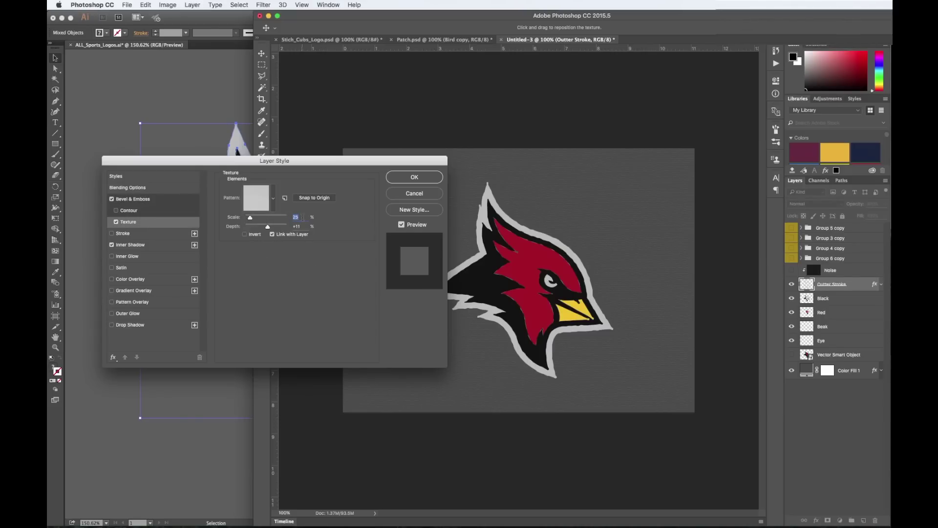
pyautogui.click(147, 247)
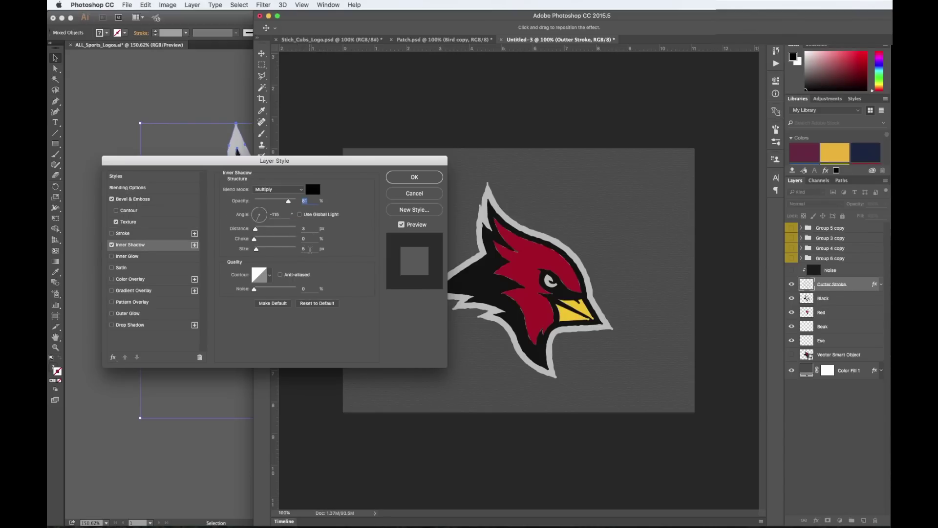
pyautogui.click(413, 178)
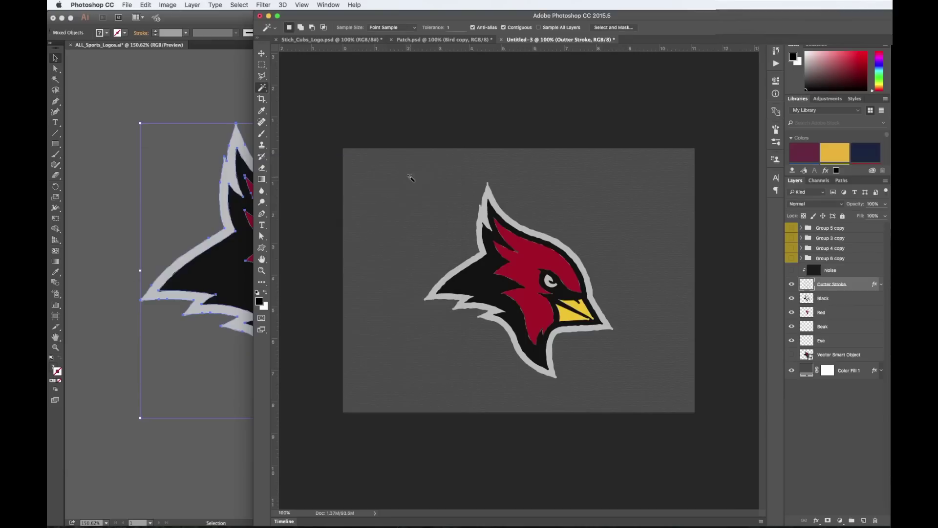
pyautogui.click(882, 285)
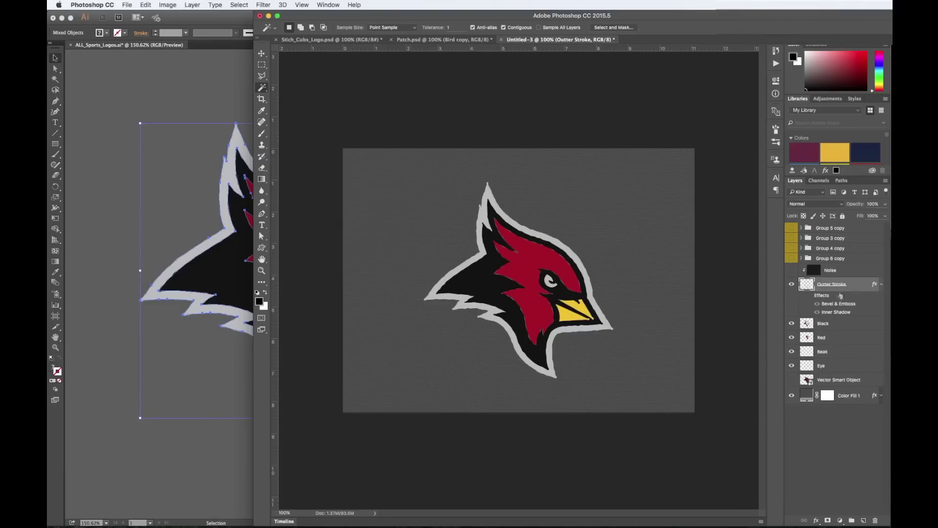
pyautogui.click(882, 284)
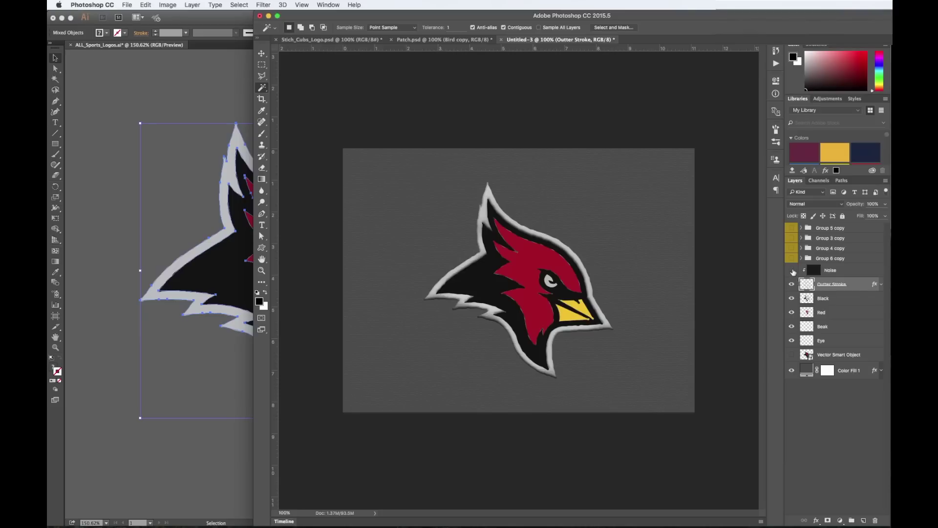
# Show the Noise layer above the gray outline and set its blend mode to Color Dodge.
pyautogui.click(792, 270)
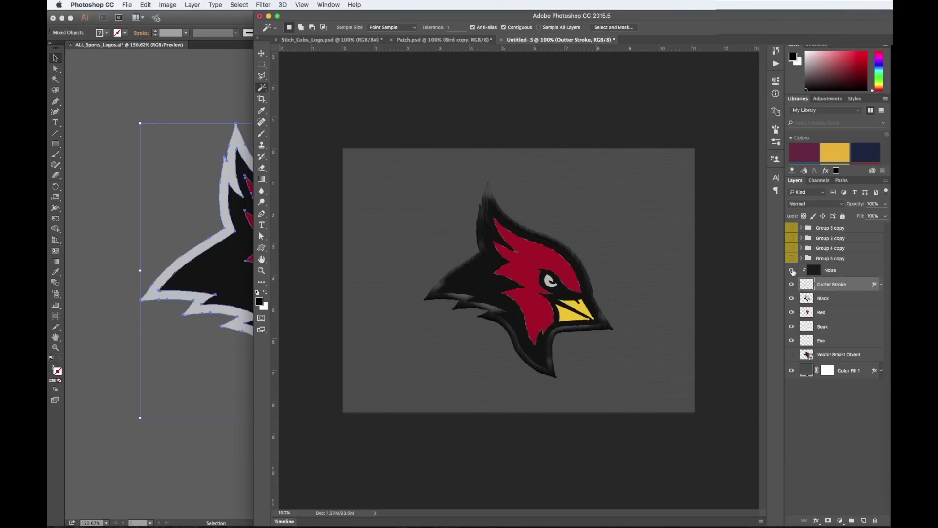
pyautogui.click(835, 271)
pyautogui.click(815, 204)
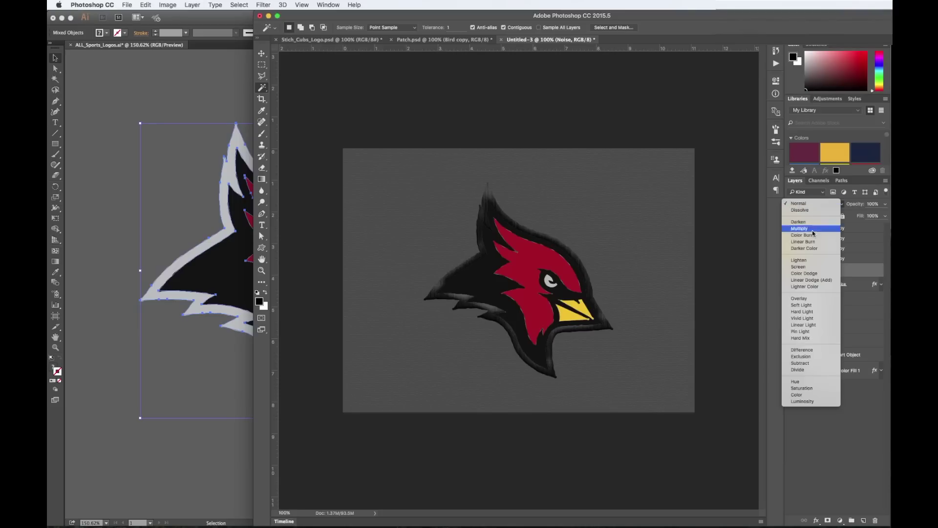
pyautogui.click(813, 274)
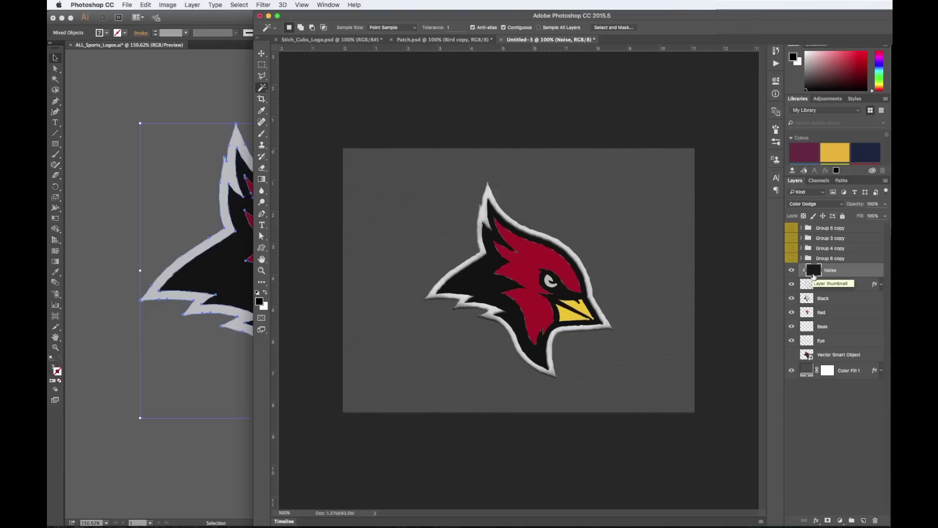
# Add a Levels adjustment with a black input of 105 clipped to the Noise layer, and duplicate it.
pyautogui.click(840, 521)
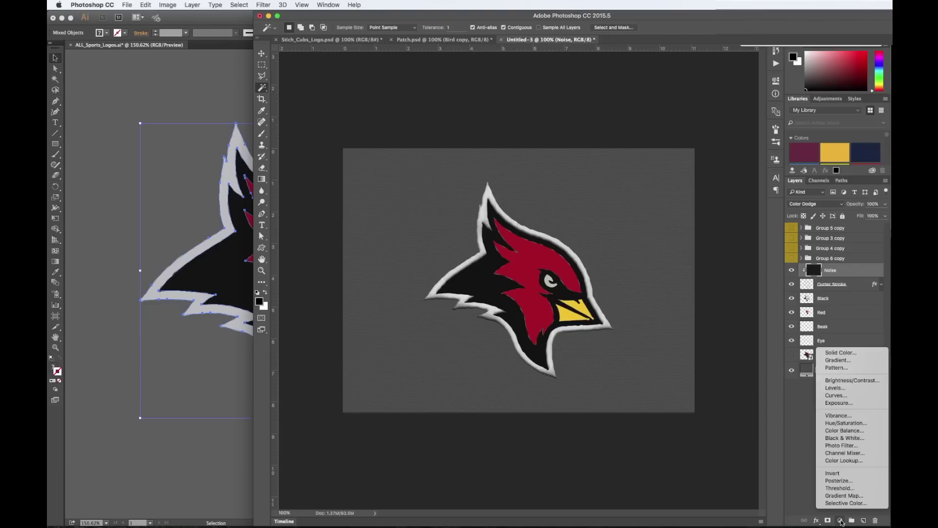
pyautogui.press('Escape')
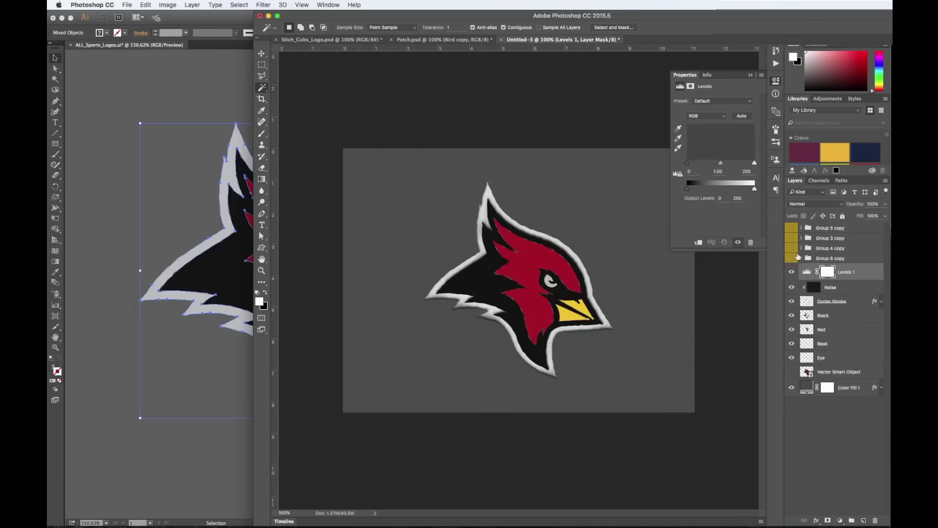
pyautogui.click(688, 163)
pyautogui.write('105')
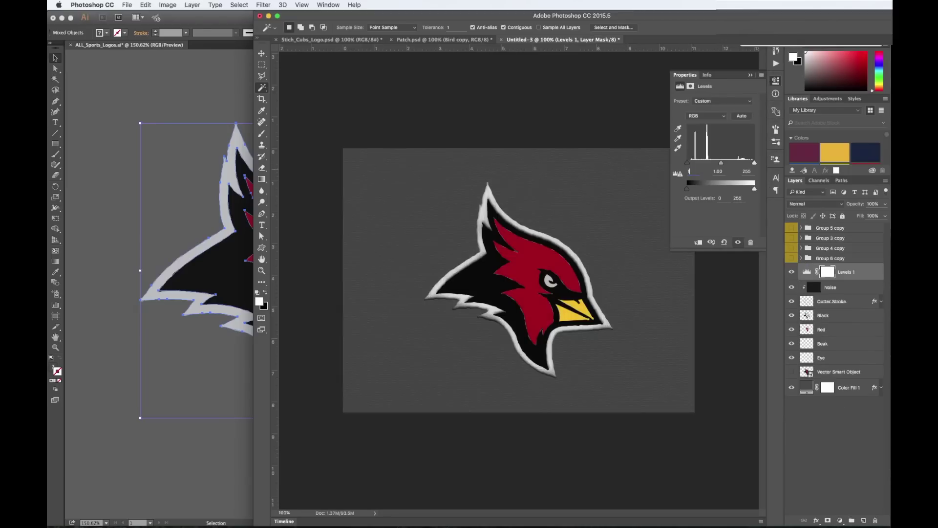
pyautogui.keyDown('alt'); pyautogui.click(855, 281); pyautogui.keyUp('alt')
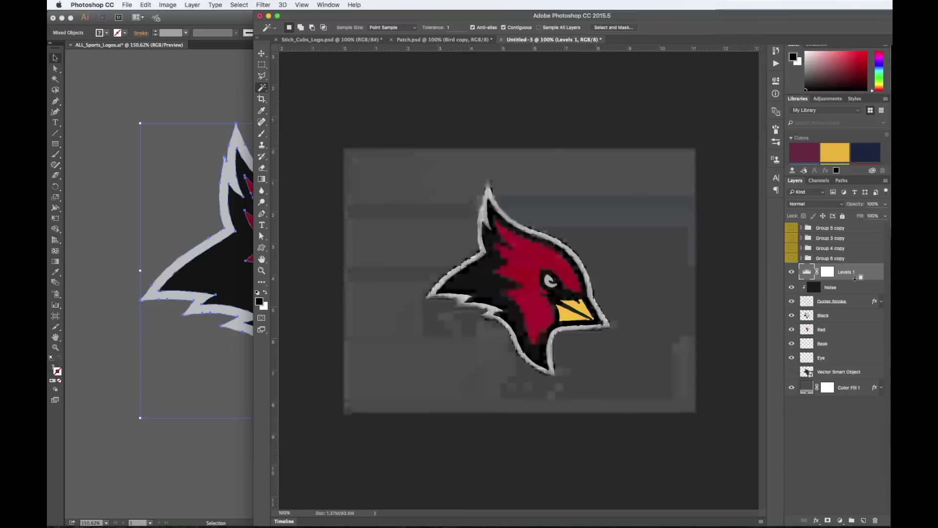
pyautogui.press('x')
pyautogui.moveTo(855, 283); pyautogui.dragTo(858, 282)
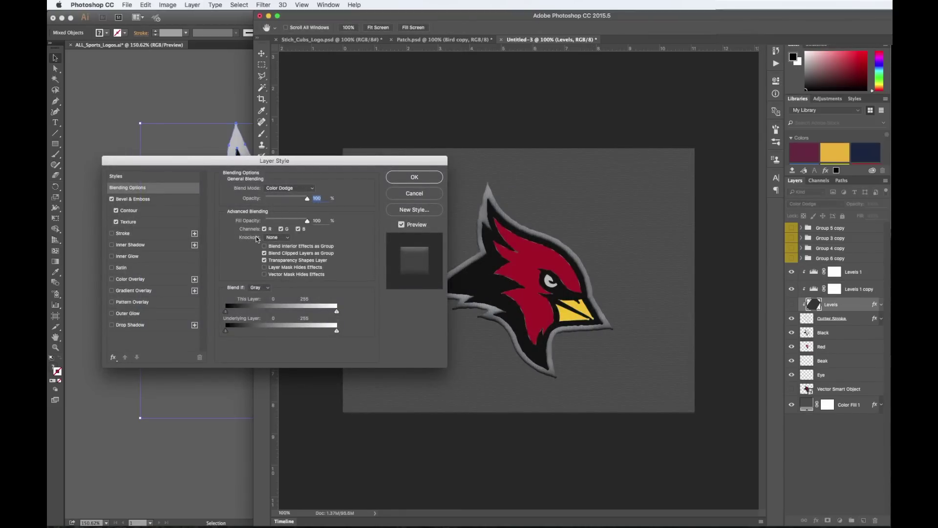
# Turn off Contour in the Bevel & Emboss style of the clipped noise texture layer named Levels, and show that layer.
pyautogui.click(154, 200)
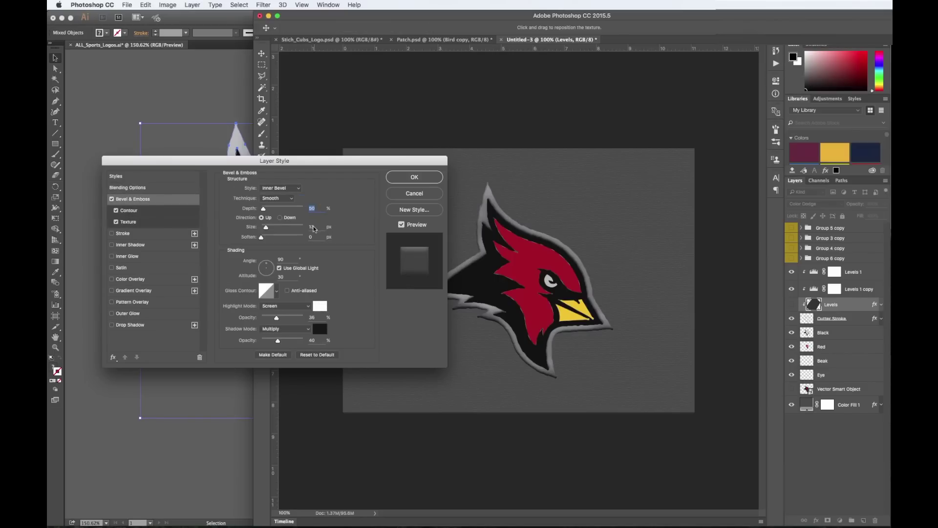
pyautogui.click(115, 211)
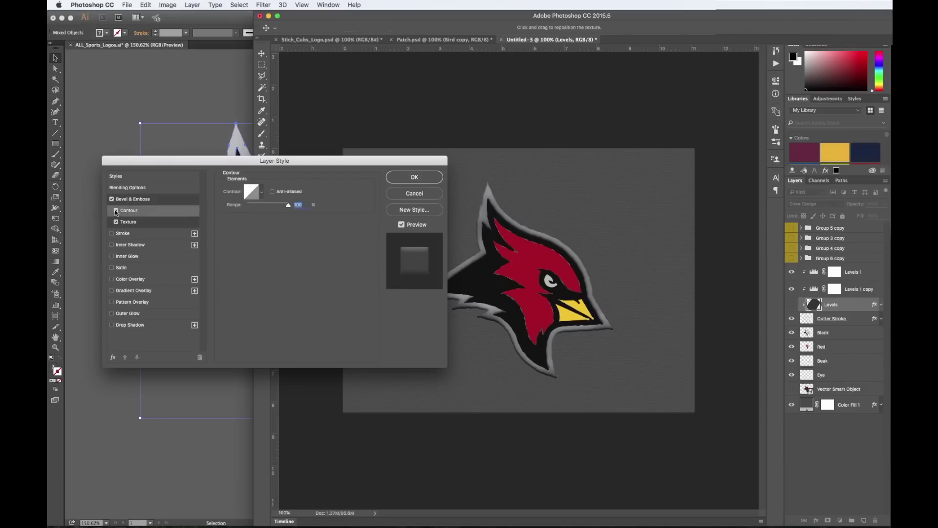
pyautogui.click(140, 225)
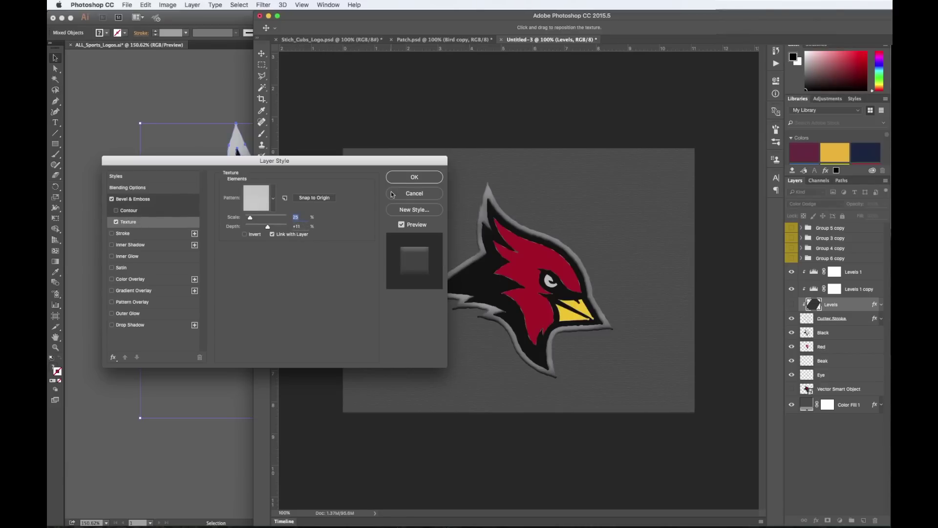
pyautogui.click(414, 178)
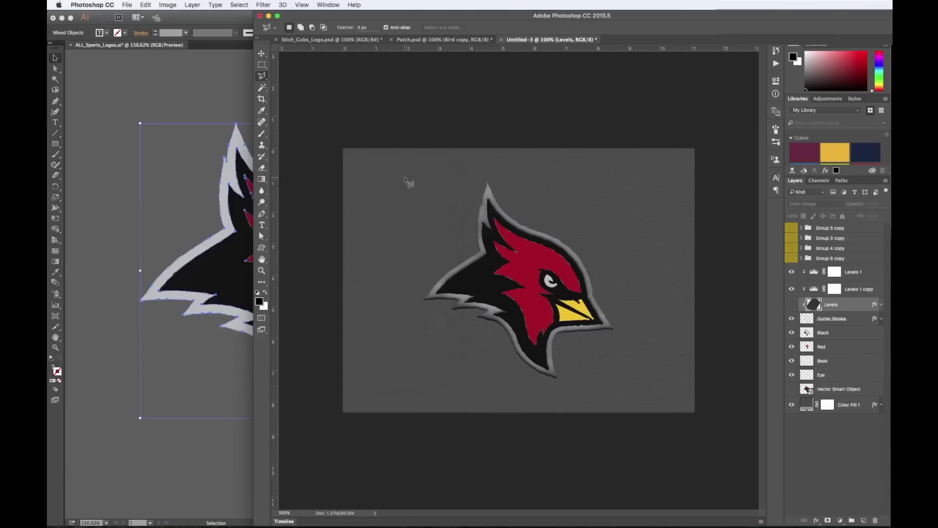
pyautogui.click(792, 305)
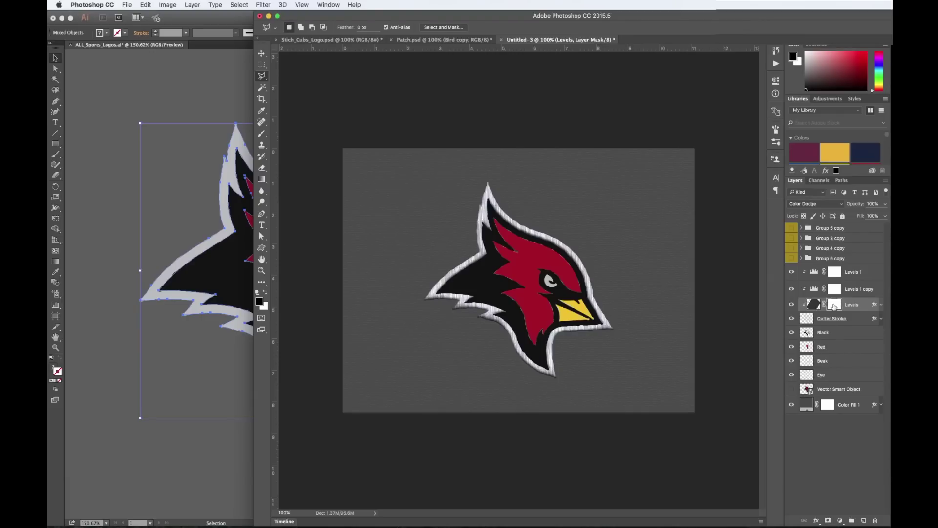
# Invert the Levels texture layer's mask to black and fill a lassoed area around the neck's rear outline segment with white.
pyautogui.press('super+i')
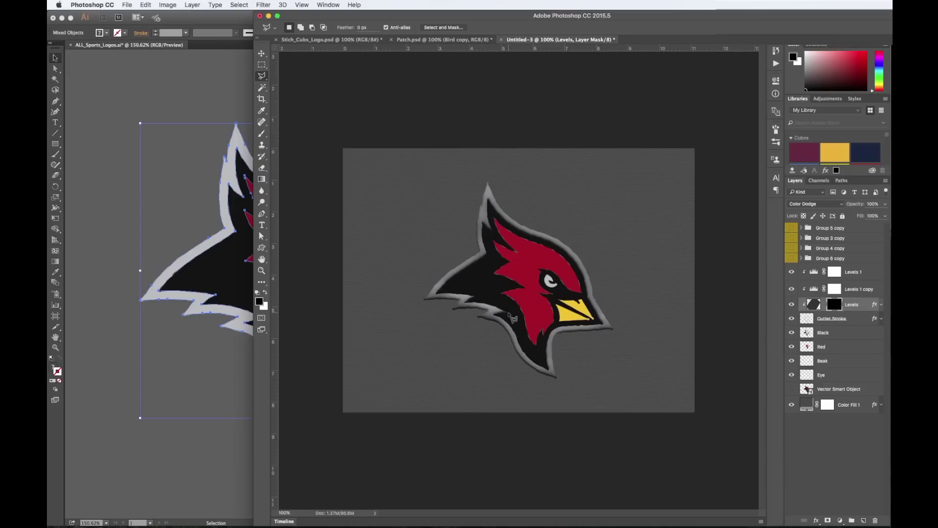
pyautogui.click(477, 317)
pyautogui.click(496, 316)
pyautogui.click(559, 381)
pyautogui.click(530, 378)
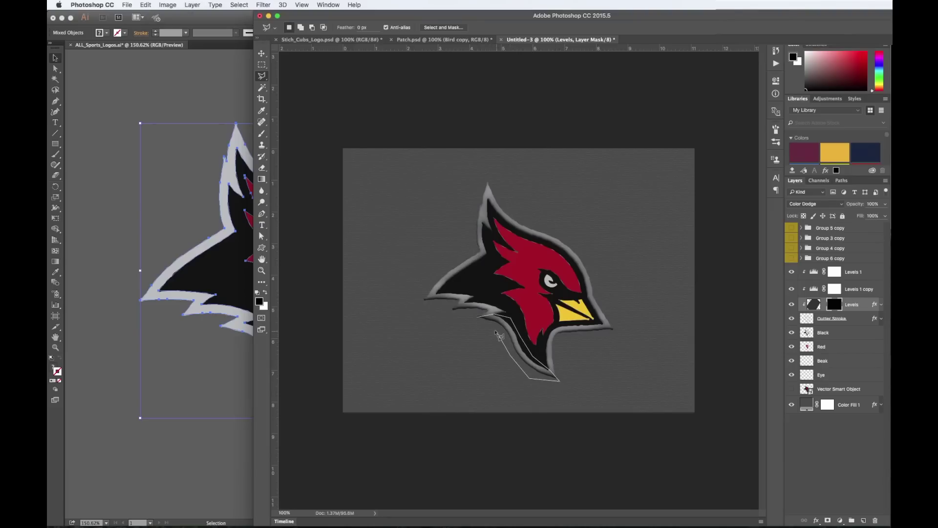
pyautogui.click(479, 319)
pyautogui.press('x')
pyautogui.hotkey('alt', 'BackSpace')
pyautogui.press('super+d')
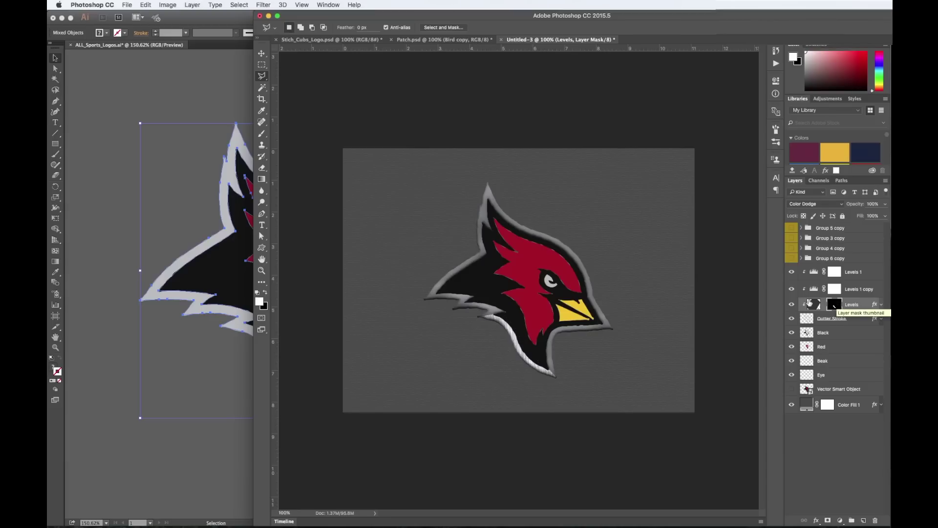
# Rotate the Levels layer's texture independently of its mask so the stitches run across the neck's rear outline, and inspect it up close.
pyautogui.click(810, 303)
pyautogui.press('super+t')
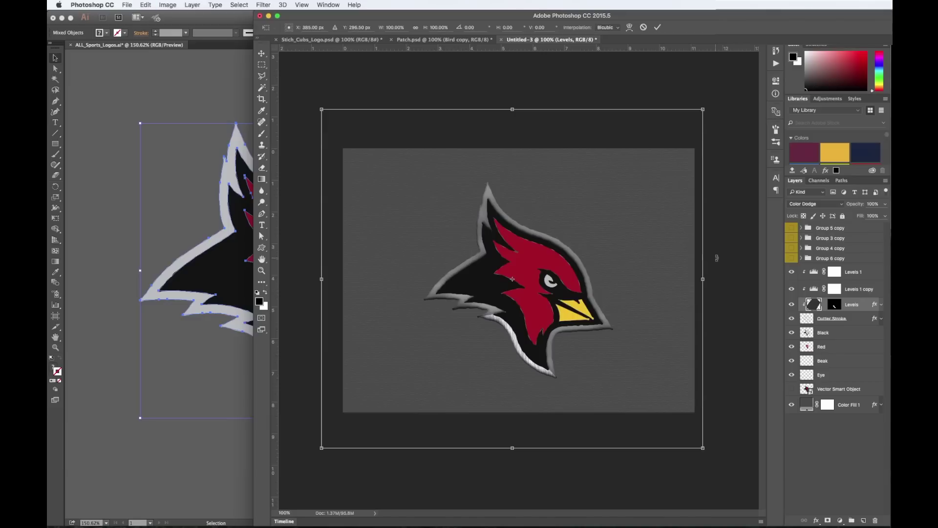
pyautogui.moveTo(718, 297); pyautogui.dragTo(721, 405)
pyautogui.press('Return')
pyautogui.press('l')
pyautogui.click(262, 270)
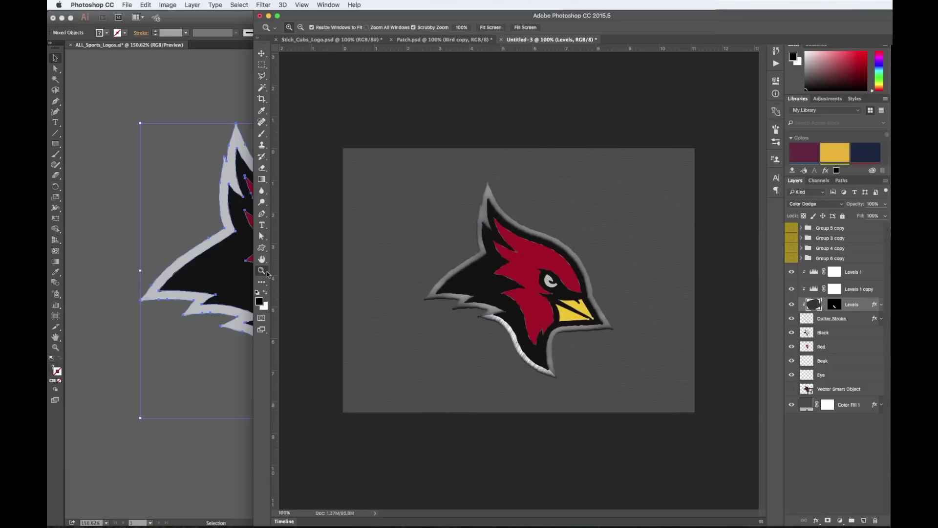
pyautogui.click(529, 350)
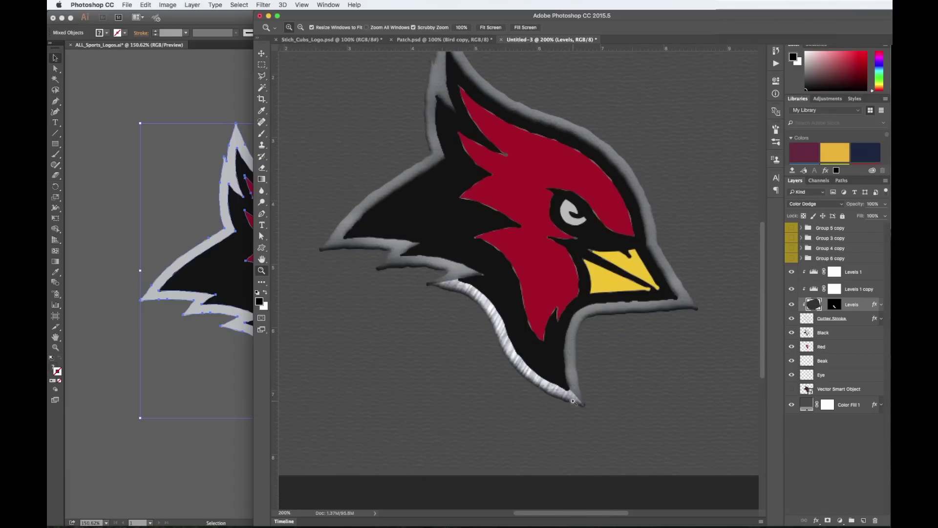
pyautogui.doubleClick(262, 271)
# Duplicate the masked texture layer below itself and fill a lassoed area around the throat's front outline with white on the copy's mask.
pyautogui.press('alt')
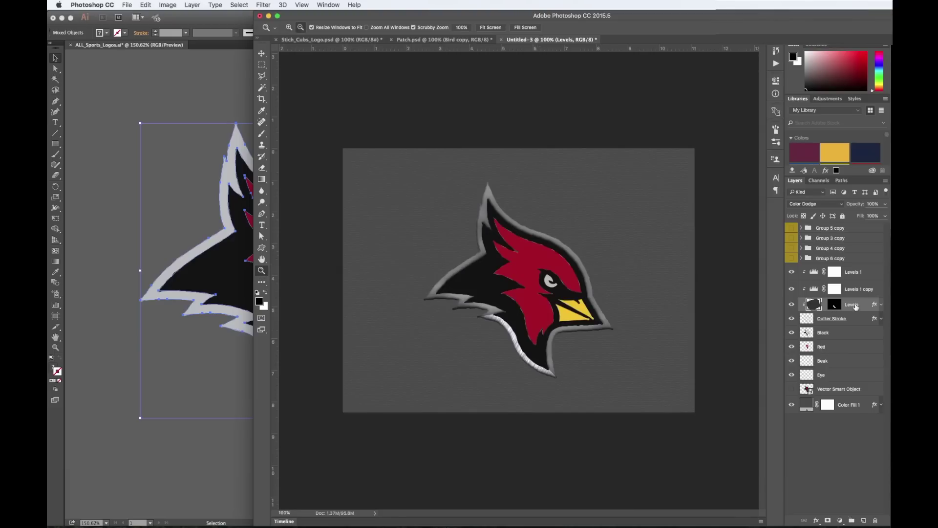
pyautogui.moveTo(856, 307); pyautogui.dragTo(837, 320)
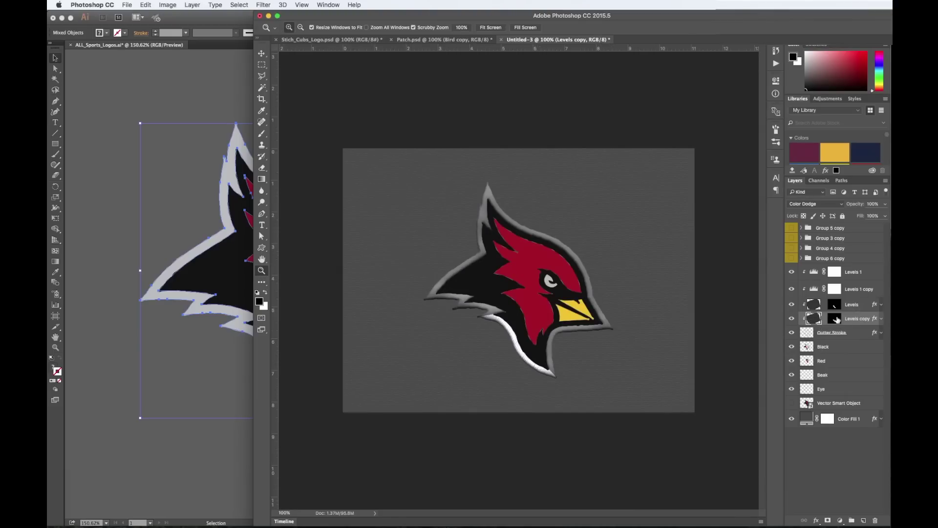
pyautogui.press('l')
pyautogui.click(553, 377)
pyautogui.click(550, 335)
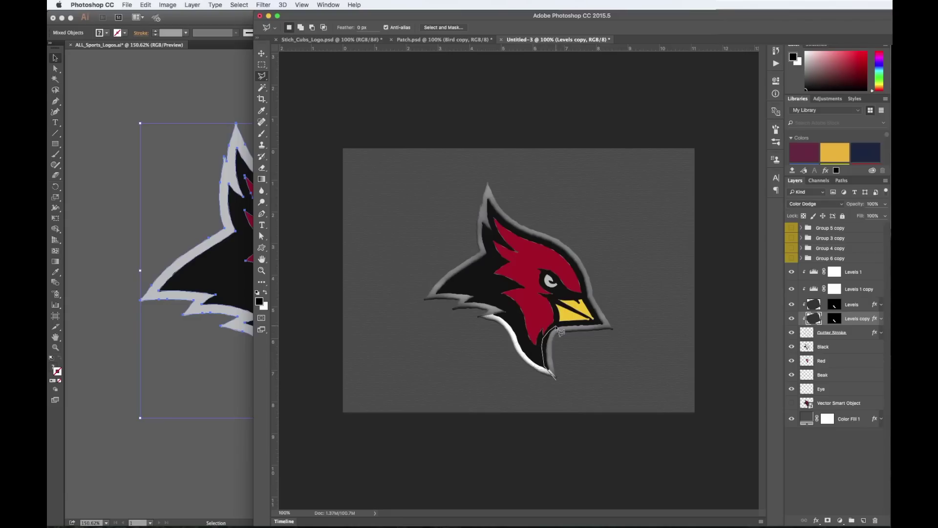
pyautogui.click(557, 327)
pyautogui.click(566, 336)
pyautogui.click(558, 381)
pyautogui.press('x')
pyautogui.click(834, 320)
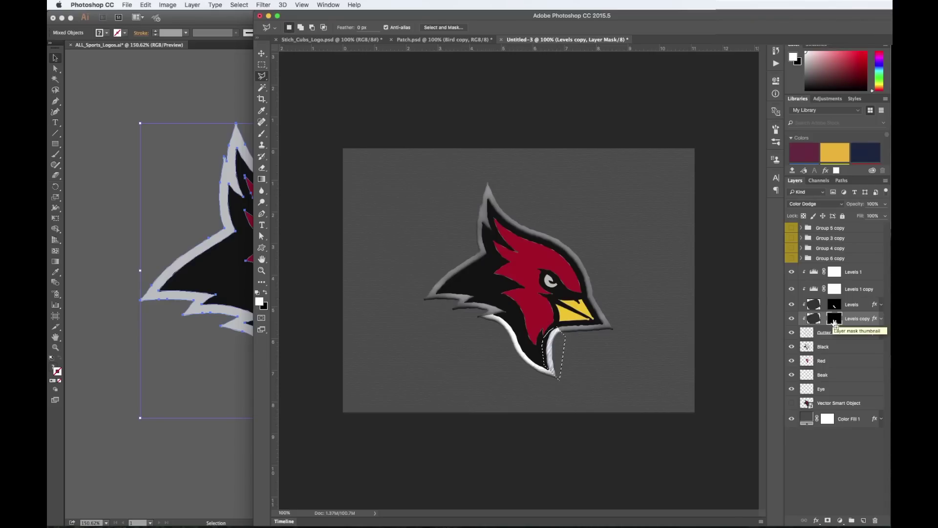
# Fill everything outside the throat selection with black on the copy's mask and deselect.
pyautogui.press('super+shift+i')
pyautogui.press('x')
pyautogui.hotkey('alt', 'BackSpace')
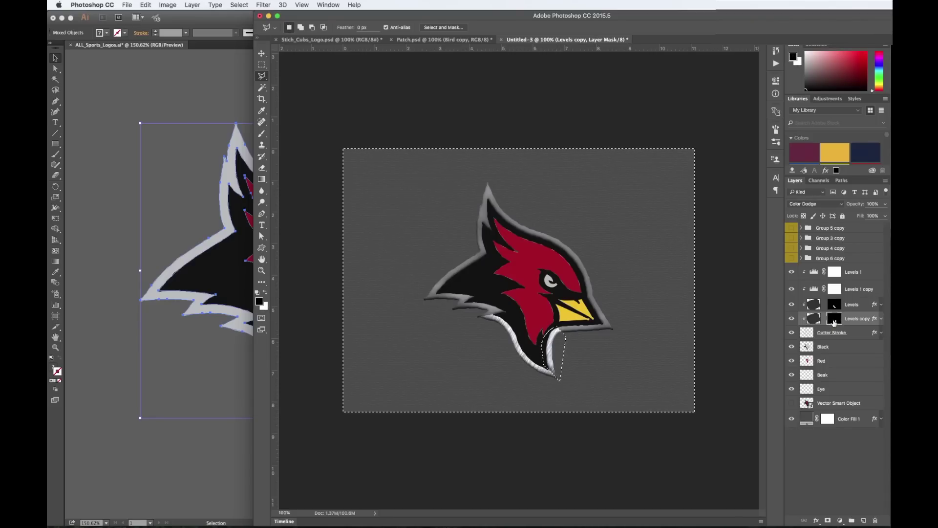
pyautogui.press('super+d')
# Rotate the copied texture independently of its mask so the stitches run across the front throat outline.
pyautogui.click(813, 319)
pyautogui.press('x')
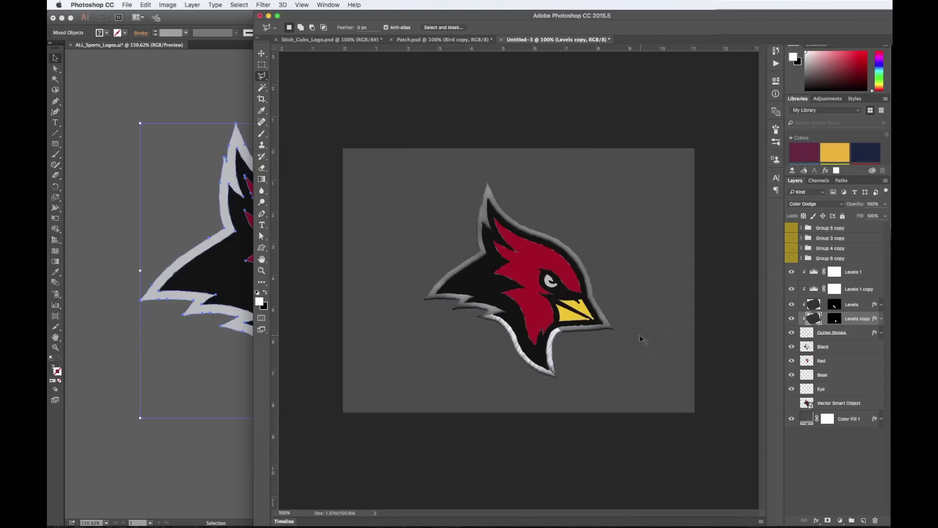
pyautogui.press('super+t')
pyautogui.moveTo(715, 288)
pyautogui.mouseDown()
pyautogui.moveTo(722, 352)
pyautogui.moveTo(712, 397)
pyautogui.moveTo(652, 473)
pyautogui.moveTo(616, 488)
pyautogui.moveTo(508, 480)
pyautogui.mouseUp()
pyautogui.press('Return')
# Duplicate the Levels copy texture layer and limit the new copy's mask to a lassoed outline segment beneath the beak.
pyautogui.press('l')
pyautogui.hotkey('ctrl', 'j')
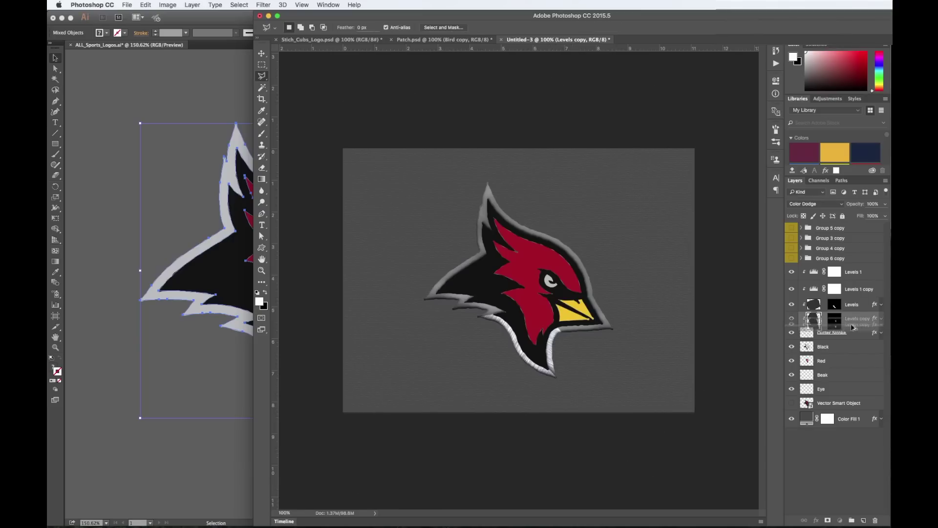
pyautogui.click(557, 331)
pyautogui.click(621, 336)
pyautogui.click(606, 323)
pyautogui.doubleClick(555, 324)
pyautogui.click(837, 333)
pyautogui.hotkey('ctrl', 'shift', 'i')
pyautogui.press('x')
pyautogui.hotkey('ctrl', 'BackSpace')
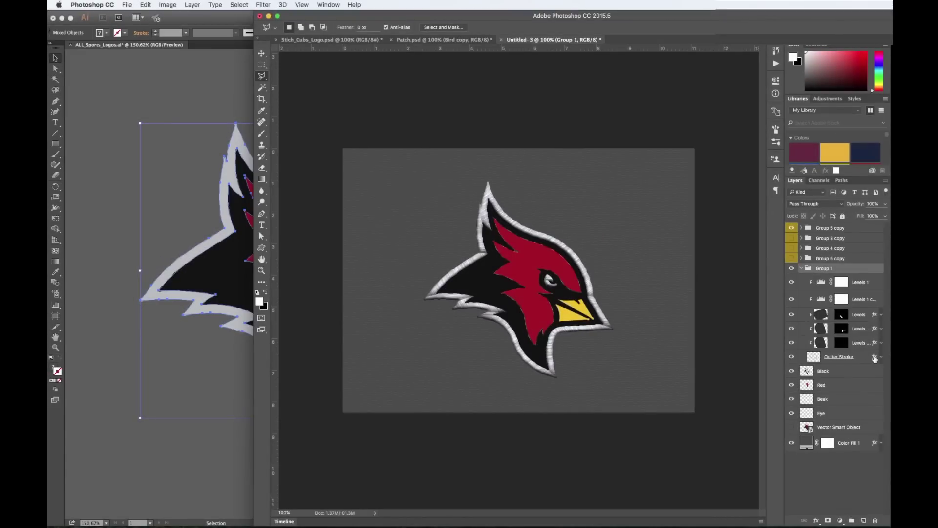
# Copy the Outter Stroke layer's Bevel & Emboss and Inner Shadow effects onto the Red layer.
pyautogui.moveTo(874, 358); pyautogui.dragTo(872, 387)
pyautogui.moveTo(867, 388); pyautogui.dragTo(872, 389)
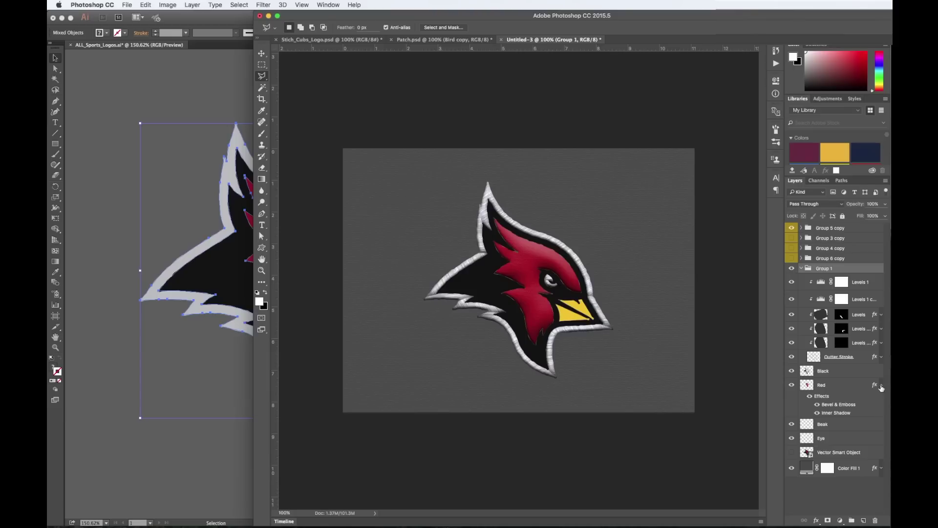
# Copy the Levels copy 2 stitch texture with its mask to just above the Red layer and clip it to Red.
pyautogui.click(881, 385)
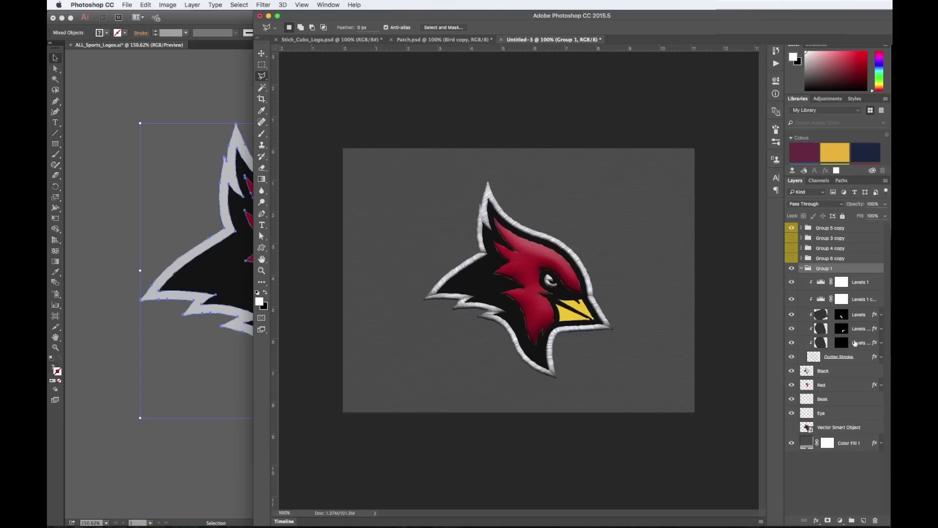
pyautogui.click(856, 342)
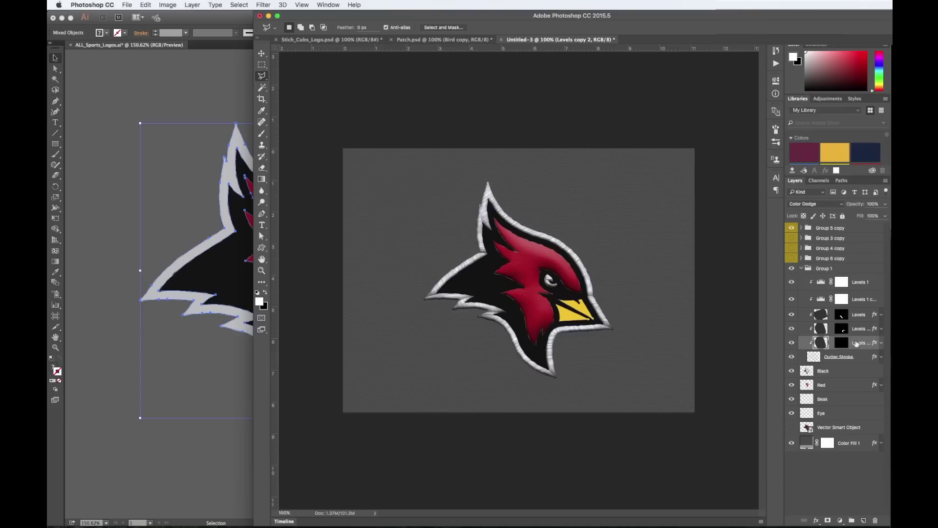
pyautogui.moveTo(856, 343); pyautogui.dragTo(855, 379)
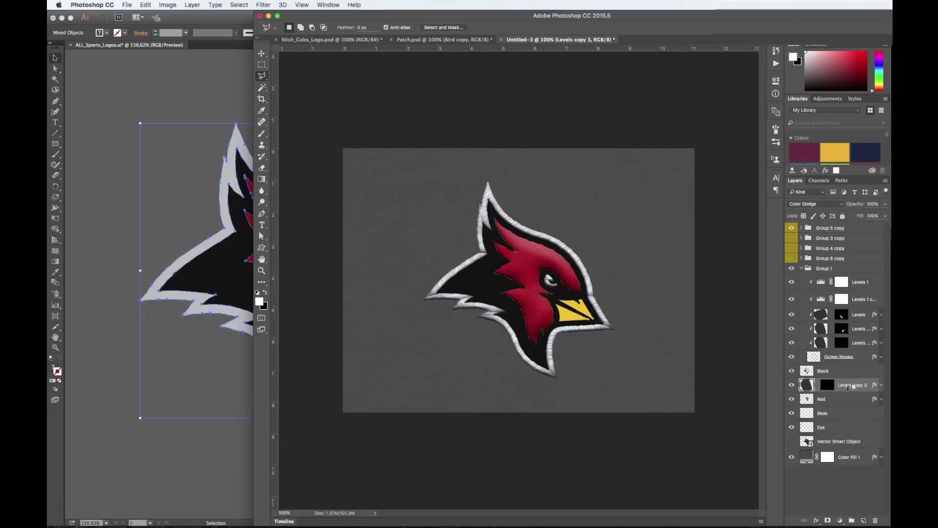
pyautogui.keyDown('alt'); pyautogui.click(848, 389); pyautogui.keyUp('alt')
pyautogui.press('super+z')
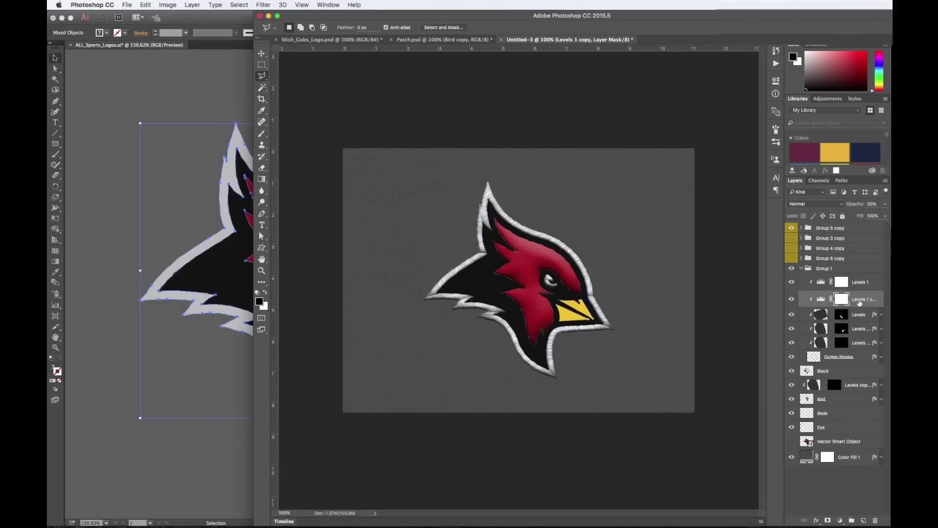
# Copy the two Levels 1 adjustment layers above the red feathers' texture and clip both copies to the Red layer.
pyautogui.press('super+z')
pyautogui.moveTo(859, 301); pyautogui.dragTo(856, 377)
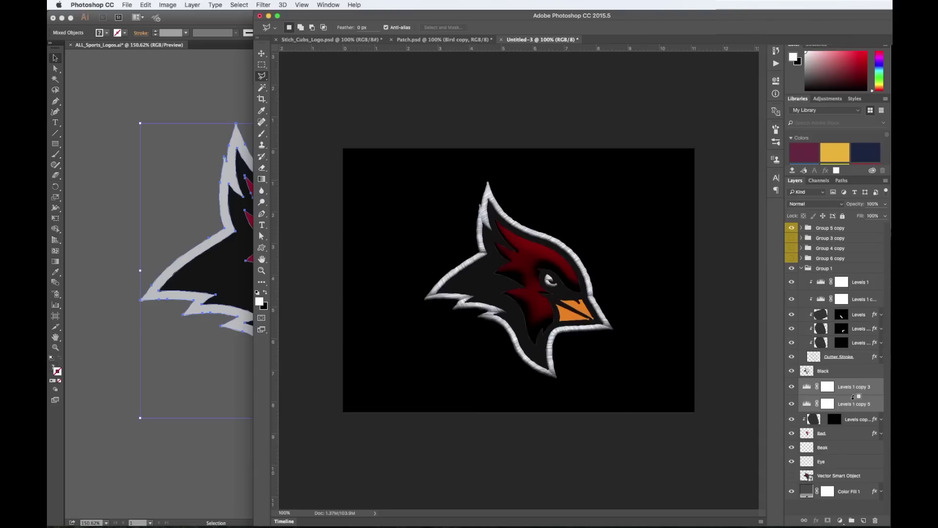
pyautogui.keyDown('alt'); pyautogui.click(854, 393); pyautogui.keyUp('alt')
pyautogui.keyDown('alt'); pyautogui.click(855, 391); pyautogui.keyUp('alt')
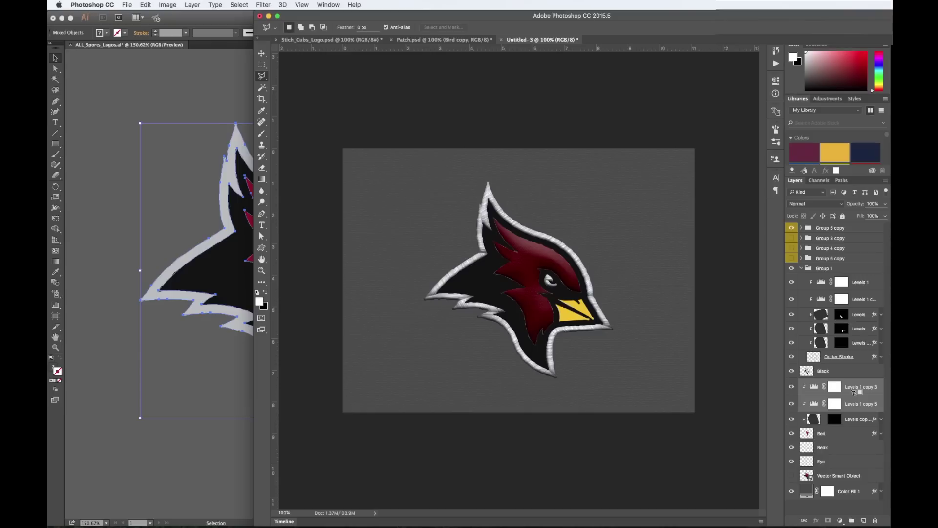
# Target the new texture layer's mask and draw a pen path around the narrow red strip beside the beak on the lower cheek.
pyautogui.click(834, 419)
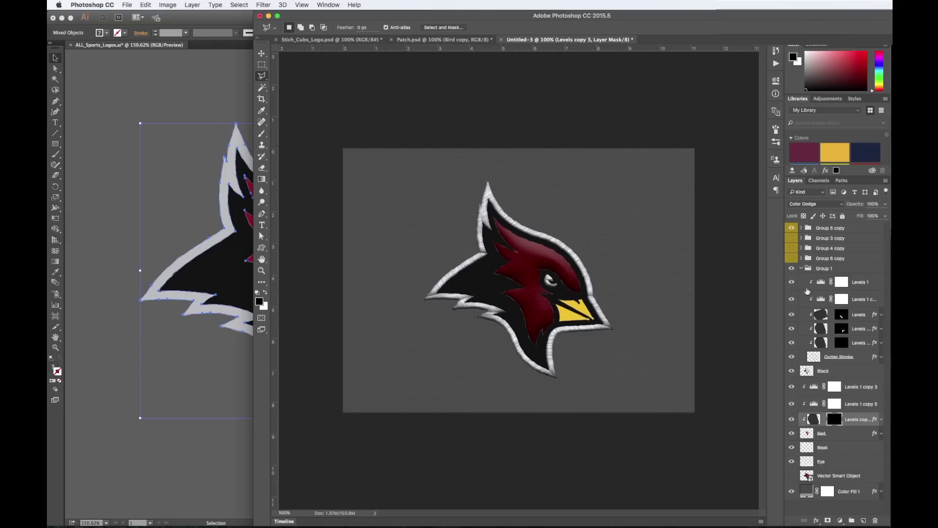
pyautogui.click(802, 268)
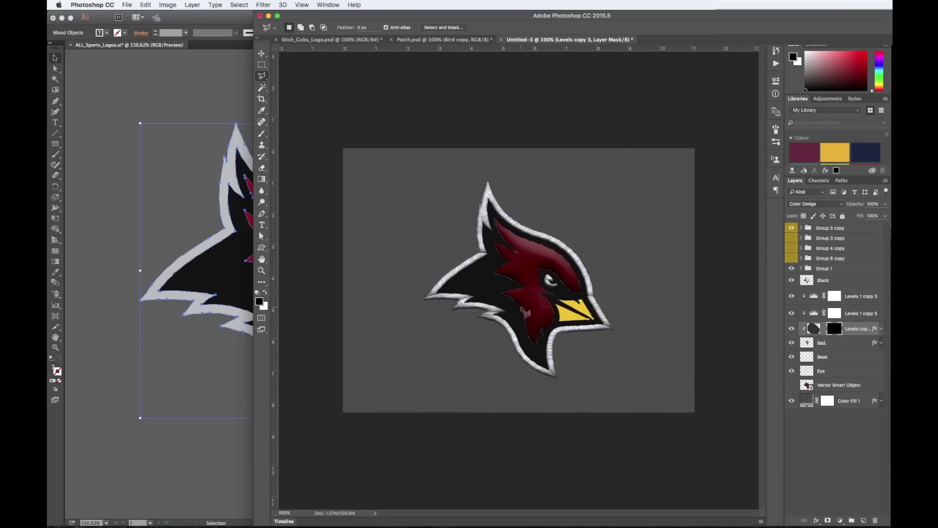
pyautogui.press('p')
pyautogui.click(542, 330)
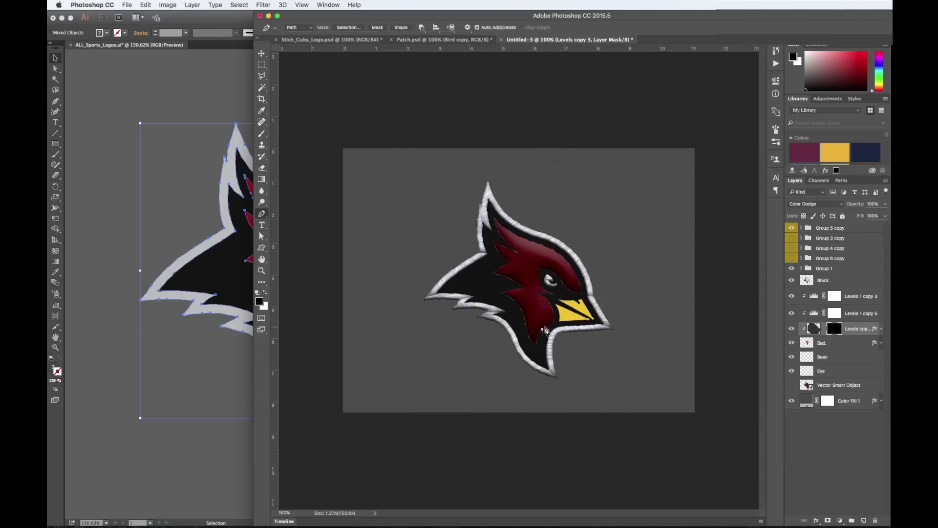
pyautogui.moveTo(547, 299); pyautogui.dragTo(548, 305)
pyautogui.moveTo(556, 317); pyautogui.dragTo(560, 330)
pyautogui.click(544, 333)
# Convert the cheek path to a selection, fill it with white on the texture's mask, and deselect.
pyautogui.rightClick(551, 318)
pyautogui.click(565, 359)
pyautogui.press('Return')
pyautogui.press('x')
pyautogui.hotkey('alt', 'BackSpace')
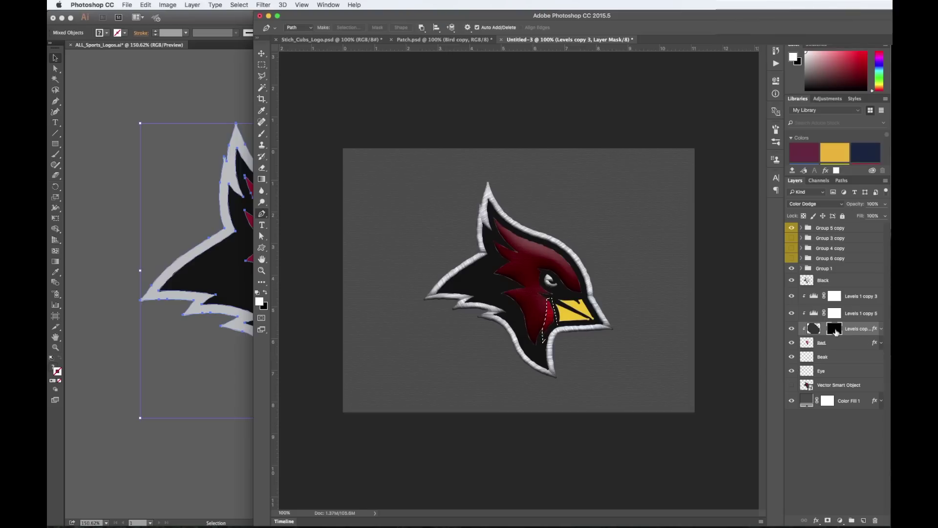
pyautogui.hotkey('ctrl', 'd')
# Duplicate the texture layer and reveal it on its mask only within a lassoed selection of the large lower red cheek feather.
pyautogui.hotkey('ctrl', 'j')
pyautogui.press('l')
pyautogui.keyDown('ctrl'); pyautogui.click(834, 343); pyautogui.keyUp('ctrl')
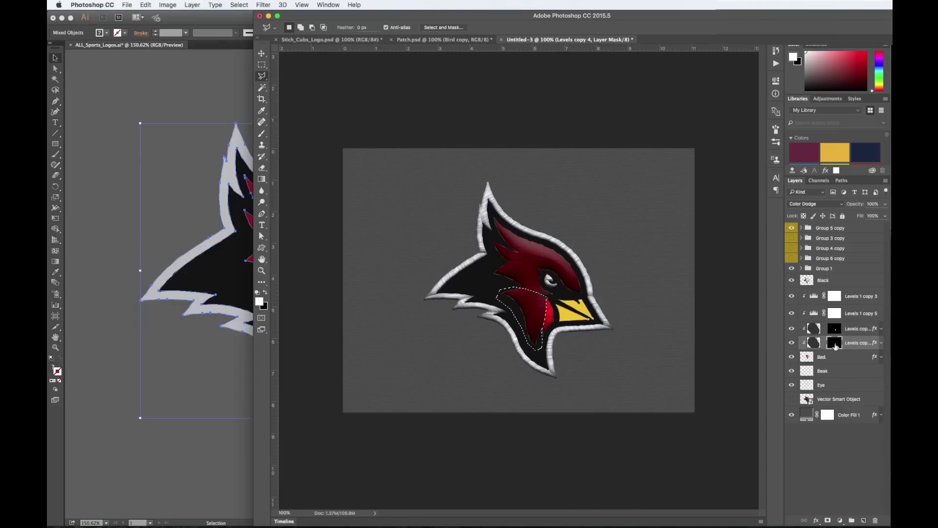
pyautogui.hotkey('alt', 'BackSpace')
pyautogui.hotkey('ctrl', 'd')
# Rotate the copied texture so its stitches run across the lower red cheek feather.
pyautogui.hotkey('ctrl', 't')
pyautogui.moveTo(748, 337)
pyautogui.mouseDown()
pyautogui.moveTo(738, 328)
pyautogui.moveTo(748, 203)
pyautogui.mouseUp()
pyautogui.press('Escape')
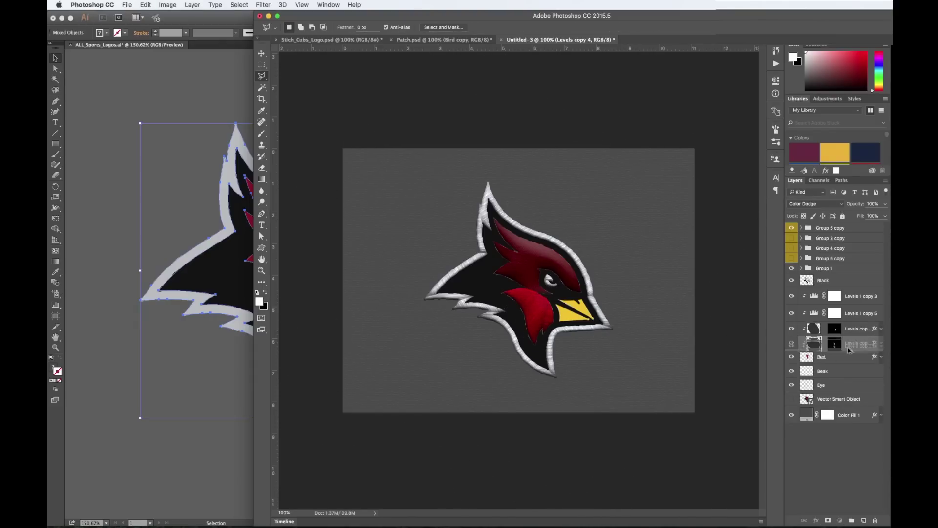
# Duplicate the texture for the red feather behind the eye and rotate the copy to follow that feather's direction.
pyautogui.hotkey('ctrl', 'j')
pyautogui.press('v')
pyautogui.press('x')
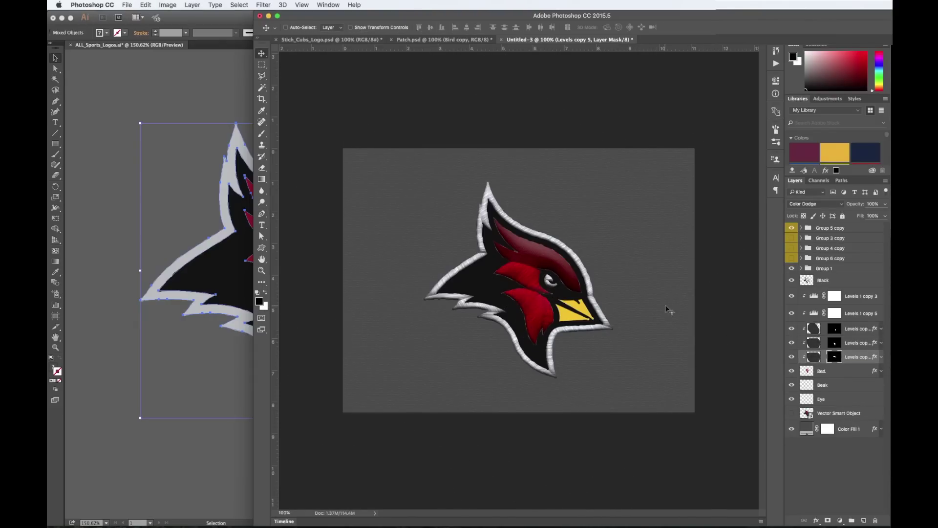
pyautogui.hotkey('ctrl', 't')
pyautogui.moveTo(659, 306); pyautogui.dragTo(624, 157)
pyautogui.press('Return')
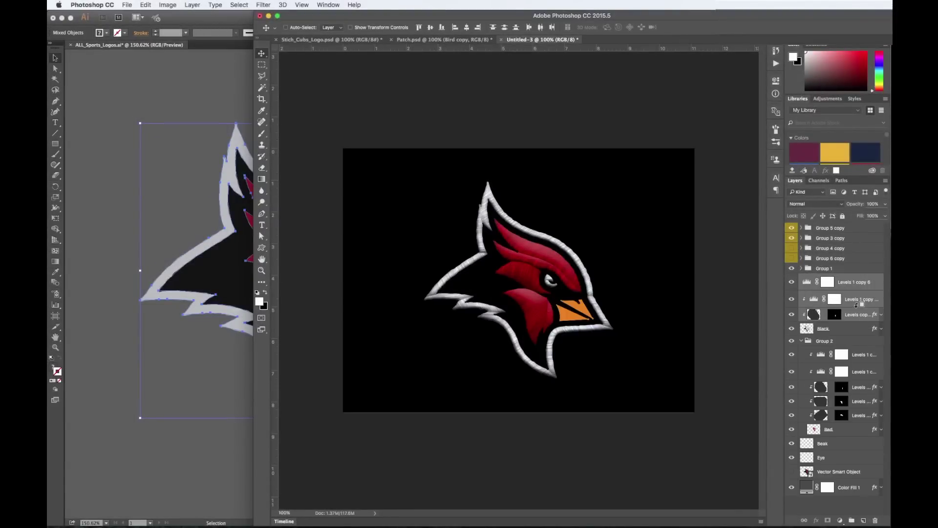
# Add a Solid Color fill layer clipped to the Black layer and open the Black layer's style effects for editing.
pyautogui.click(839, 520)
pyautogui.click(836, 352)
pyautogui.press('Return')
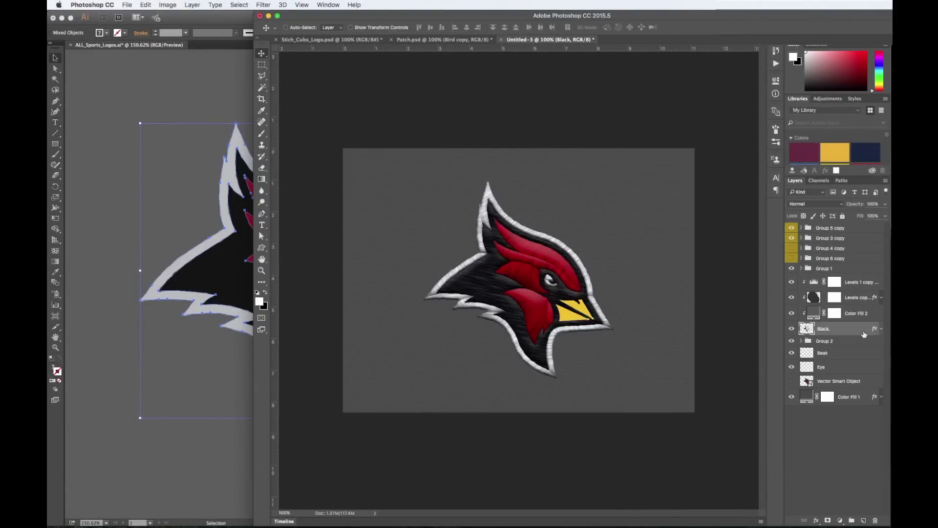
pyautogui.doubleClick(807, 328)
pyautogui.click(130, 244)
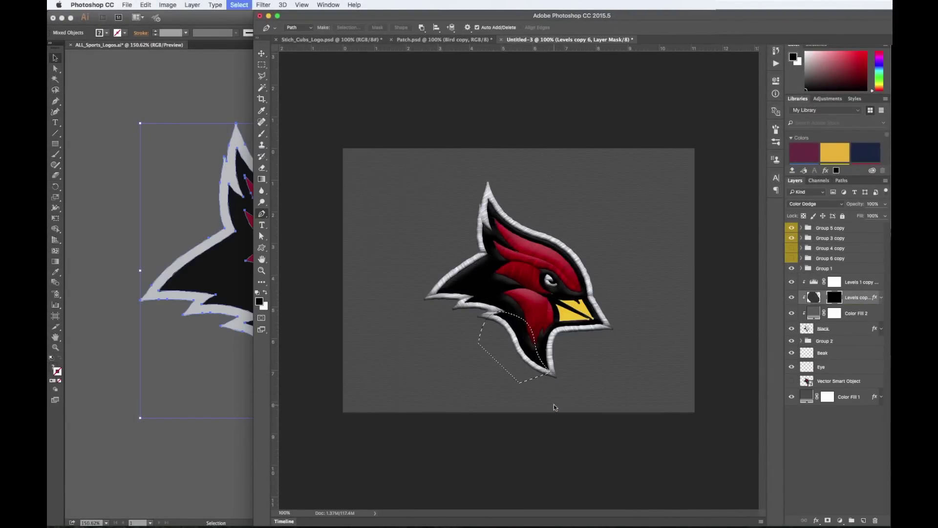
# Fill the selected black throat section with white on the texture's mask and deselect.
pyautogui.press('x')
pyautogui.hotkey('alt', 'BackSpace')
pyautogui.hotkey('ctrl', 'd')
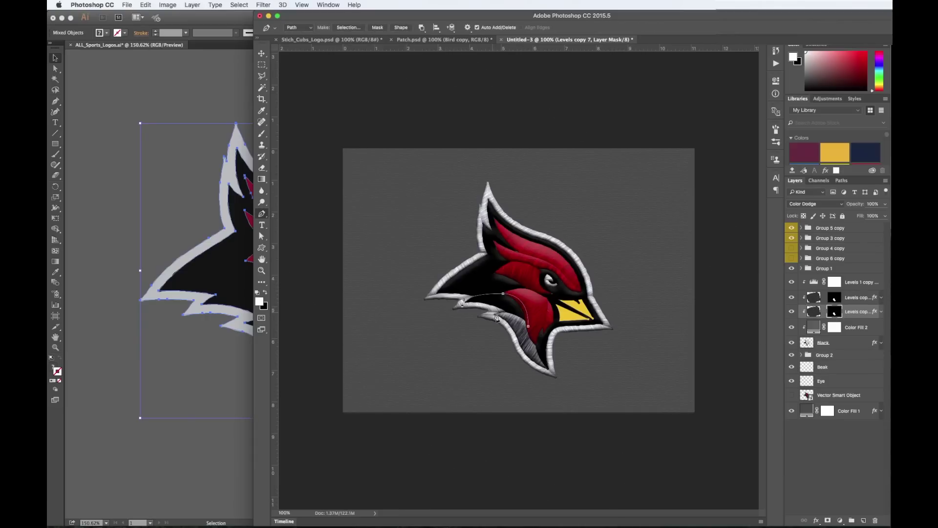
# Rotate the texture copies on the black neck feathers, turning the pen path around the next feather into a selection for its mask.
pyautogui.hotkey('ctrl', 't')
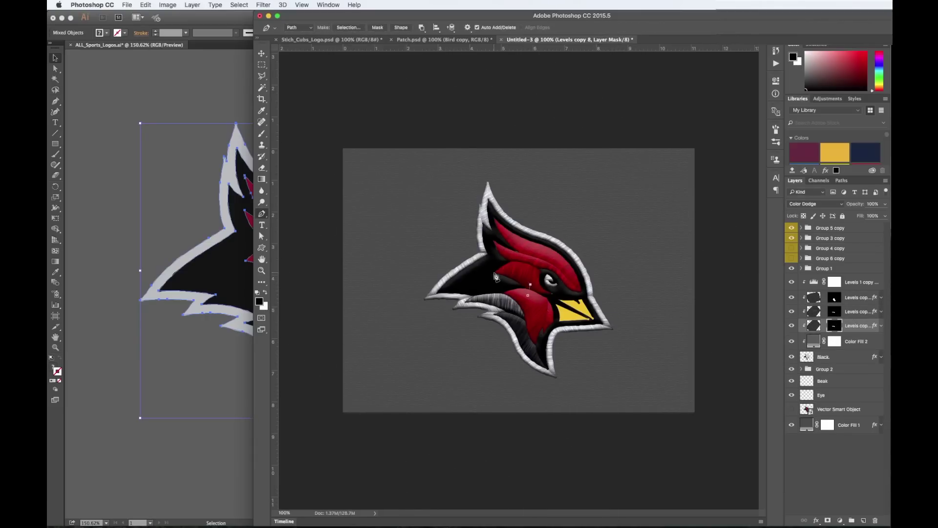
pyautogui.rightClick(519, 293)
pyautogui.click(533, 337)
pyautogui.press('x')
pyautogui.hotkey('ctrl', 't')
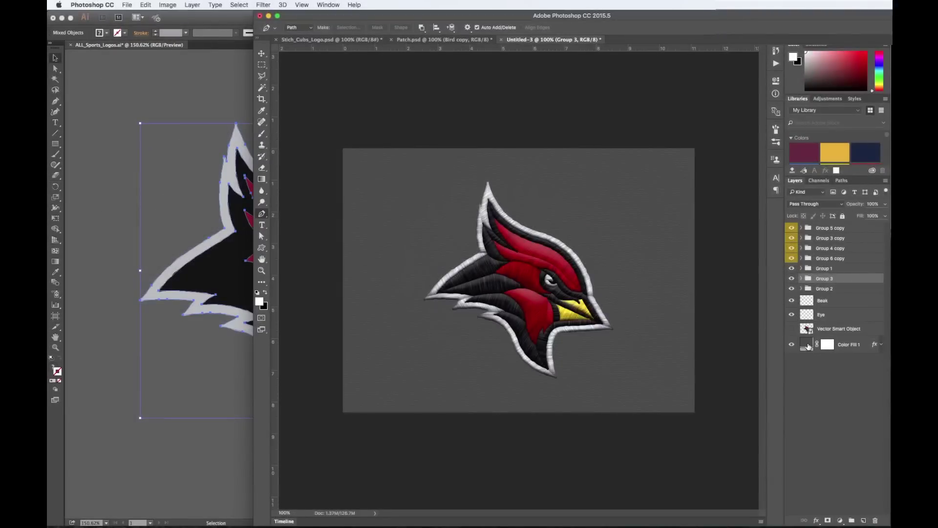
# Change the Color Fill 1 background to a near-black color.
pyautogui.click(808, 346)
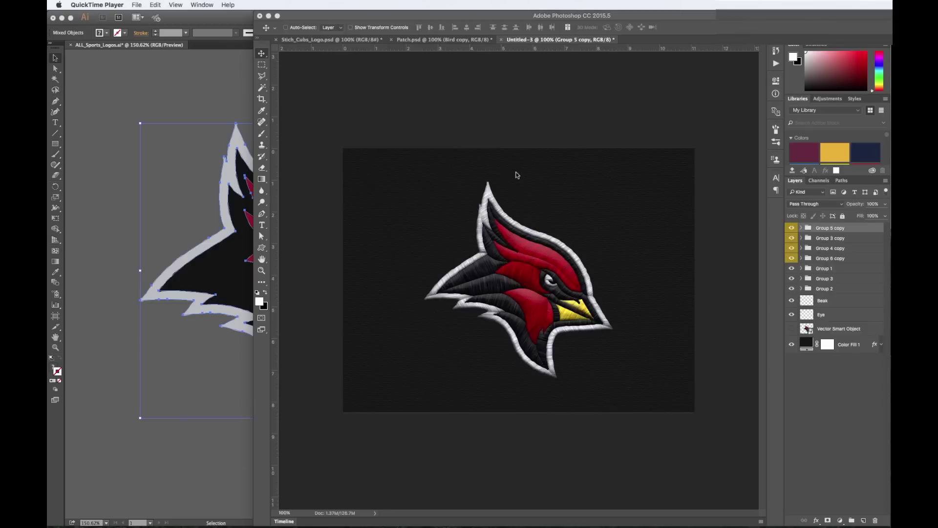
pyautogui.click(517, 175)
# Create a new layer above all groups and paint a single large soft white brush spot at the canvas's upper center.
pyautogui.hotkey('ctrl', 'shift', 'alt', 'n')
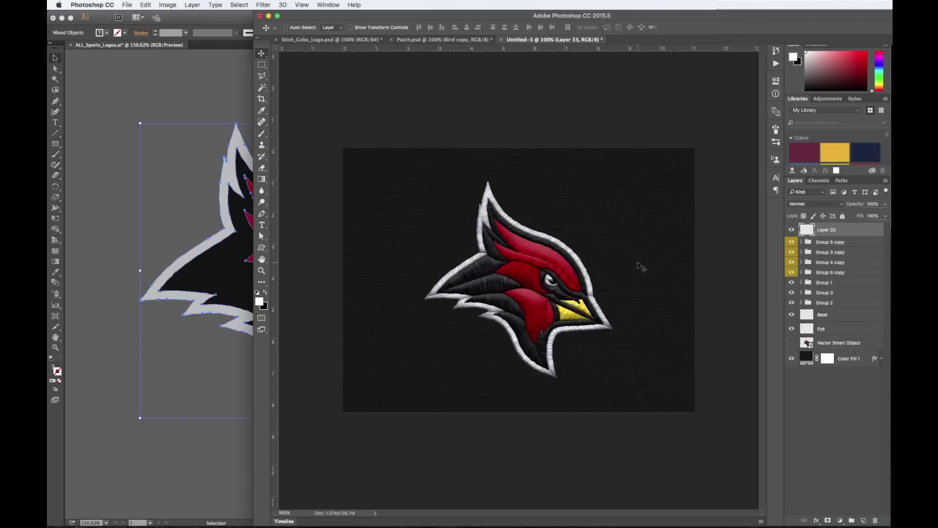
pyautogui.press('b')
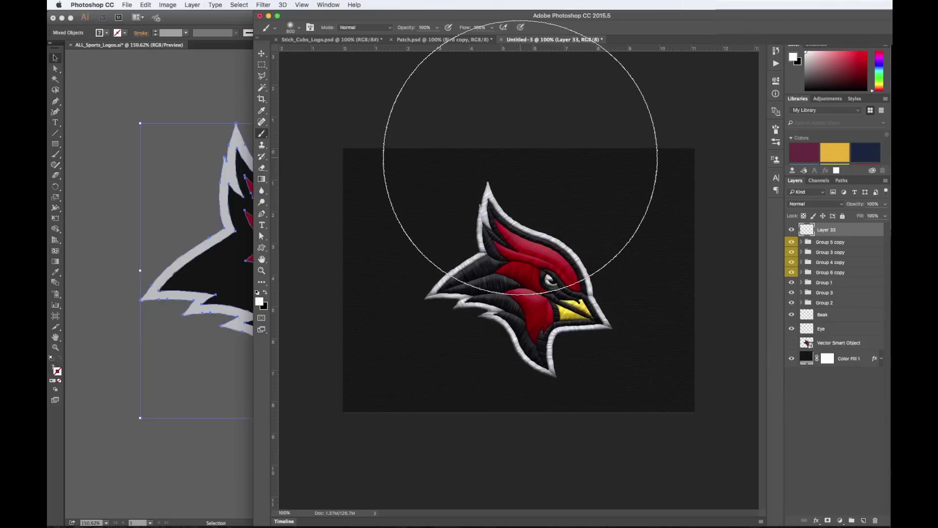
pyautogui.click(519, 158)
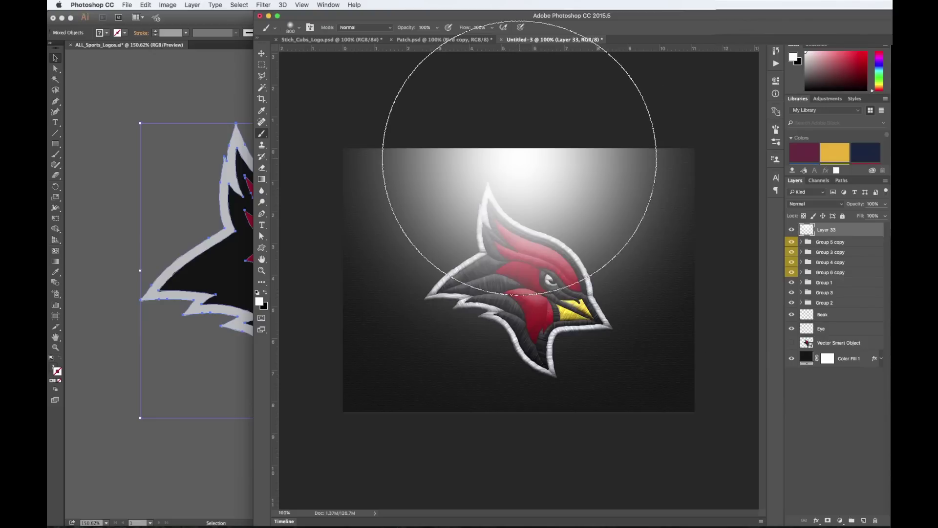
# Set the white highlight layer's blend mode to Overlay and its opacity to 79%.
pyautogui.click(820, 204)
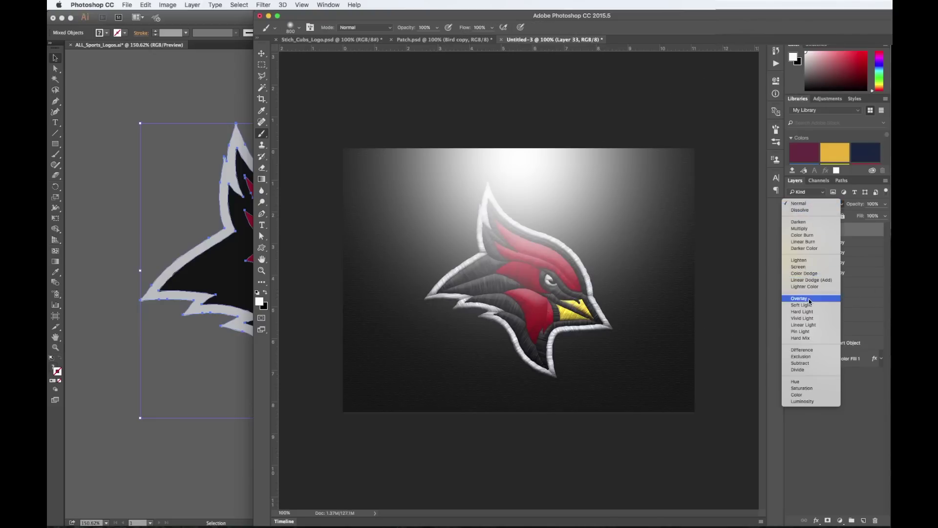
pyautogui.click(816, 298)
pyautogui.click(885, 205)
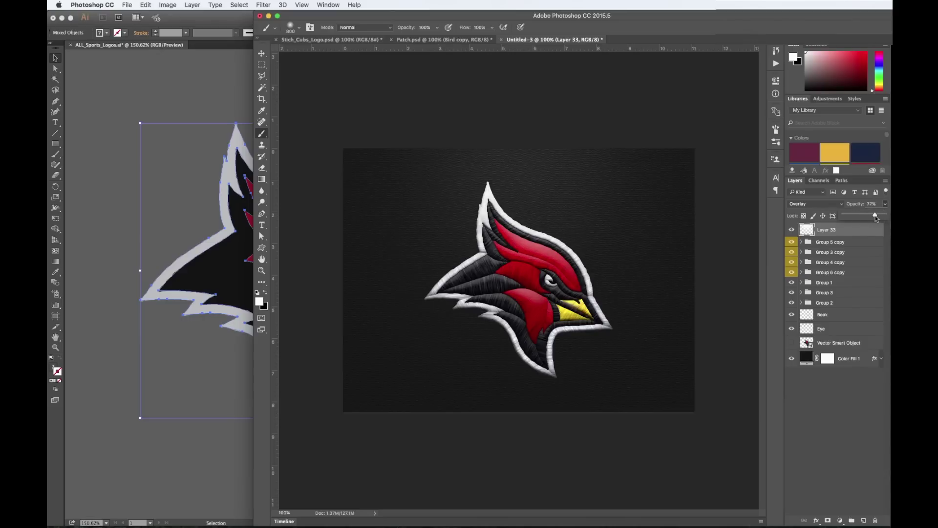
pyautogui.moveTo(874, 216); pyautogui.dragTo(876, 216)
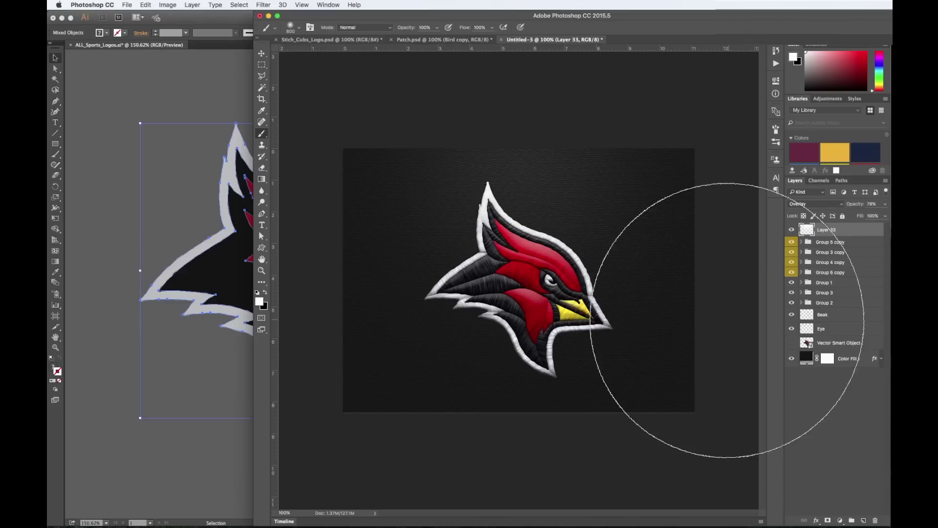
pyautogui.press('v')
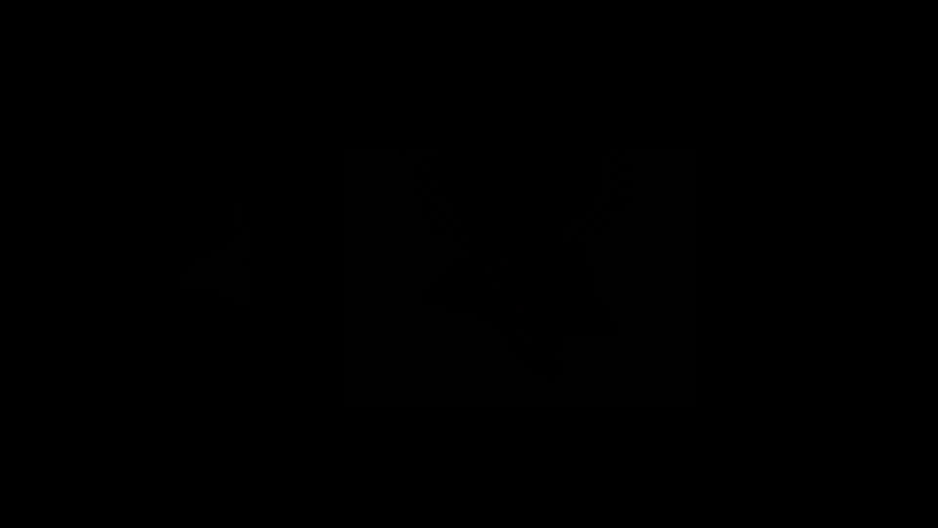